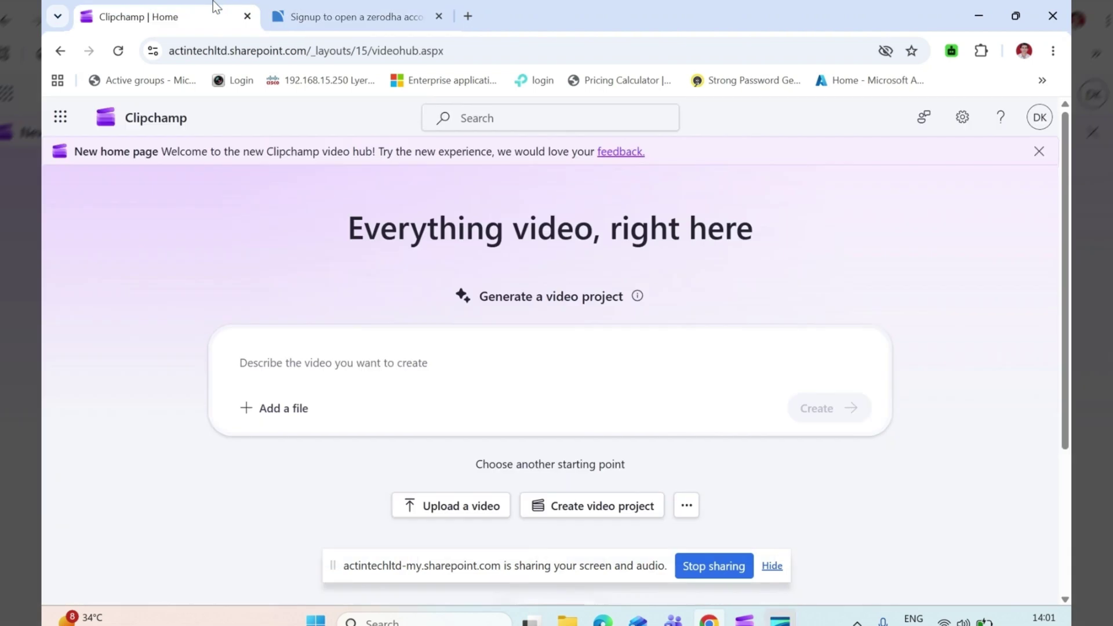
Close the Clipchamp tab and start a Google search in a new tab.
{"action": "left_click", "coordinate": [248, 16]}
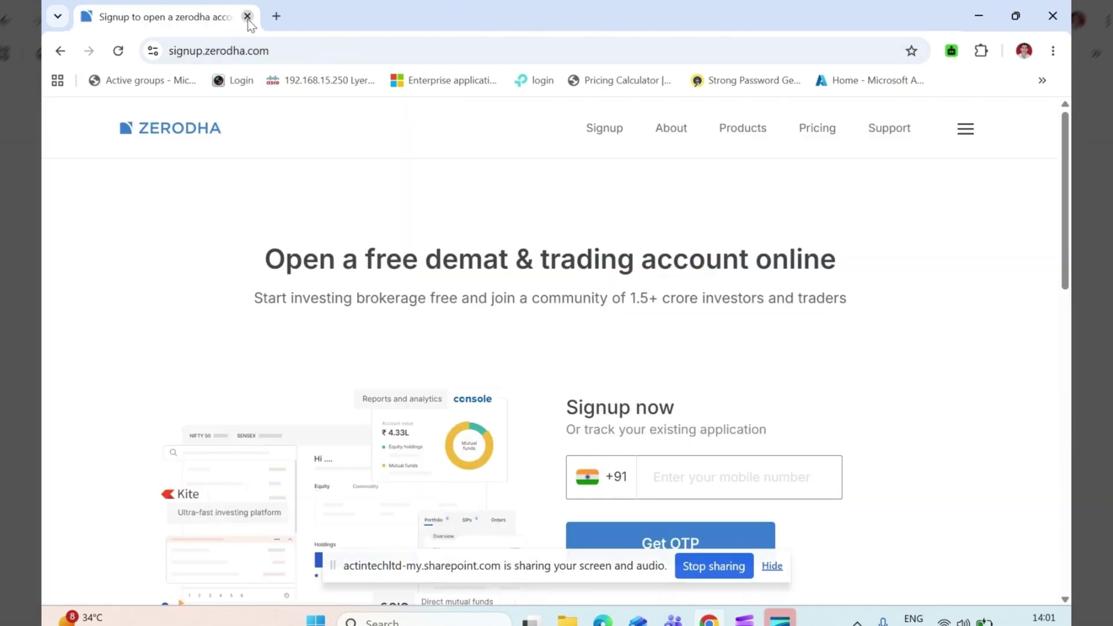
{"action": "left_click", "coordinate": [277, 16]}
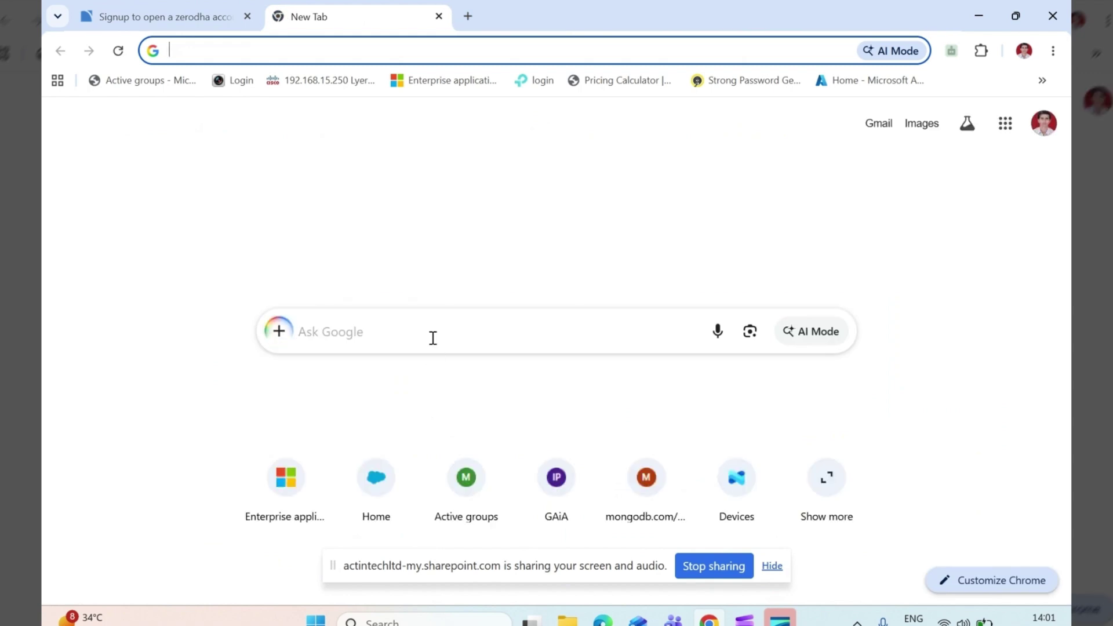
{"action": "left_click", "coordinate": [432, 338]}
Search Google for zerodha, open the 'Open demat account' result, and close the older signup tab.
{"action": "type", "text": "zr"}
{"action": "key", "text": "BackSpace"}
{"action": "type", "text": "er"}
{"action": "key", "text": "Return"}
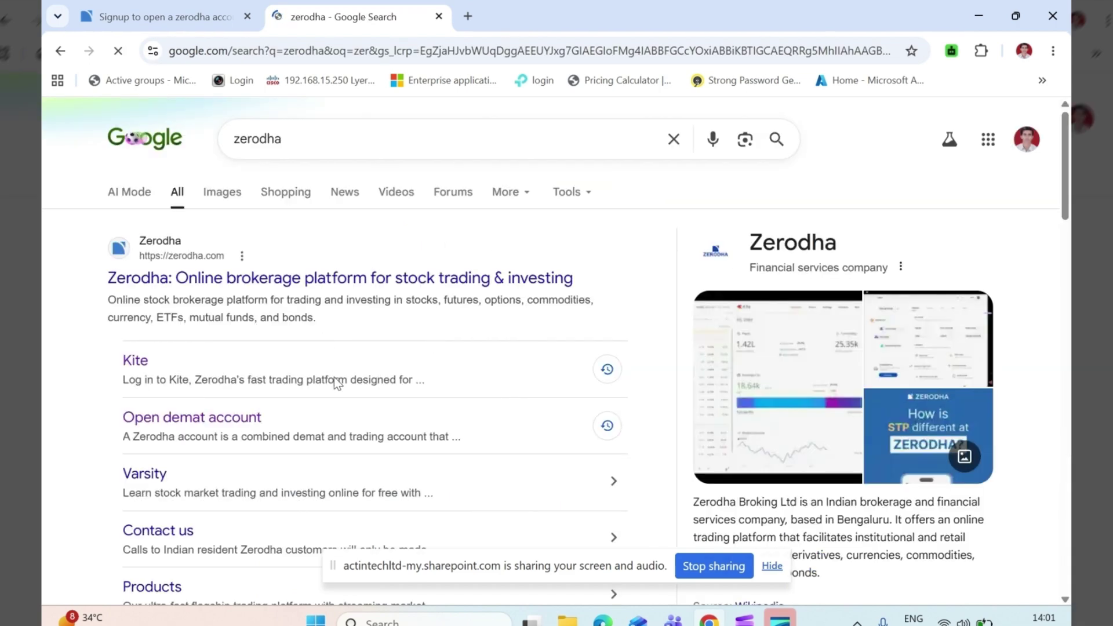
{"action": "scroll", "coordinate": [334, 377], "scroll_direction": "down", "scroll_amount": 4}
{"action": "scroll", "coordinate": [334, 376], "scroll_direction": "up", "scroll_amount": 2}
{"action": "scroll", "coordinate": [334, 377], "scroll_direction": "up", "scroll_amount": 1}
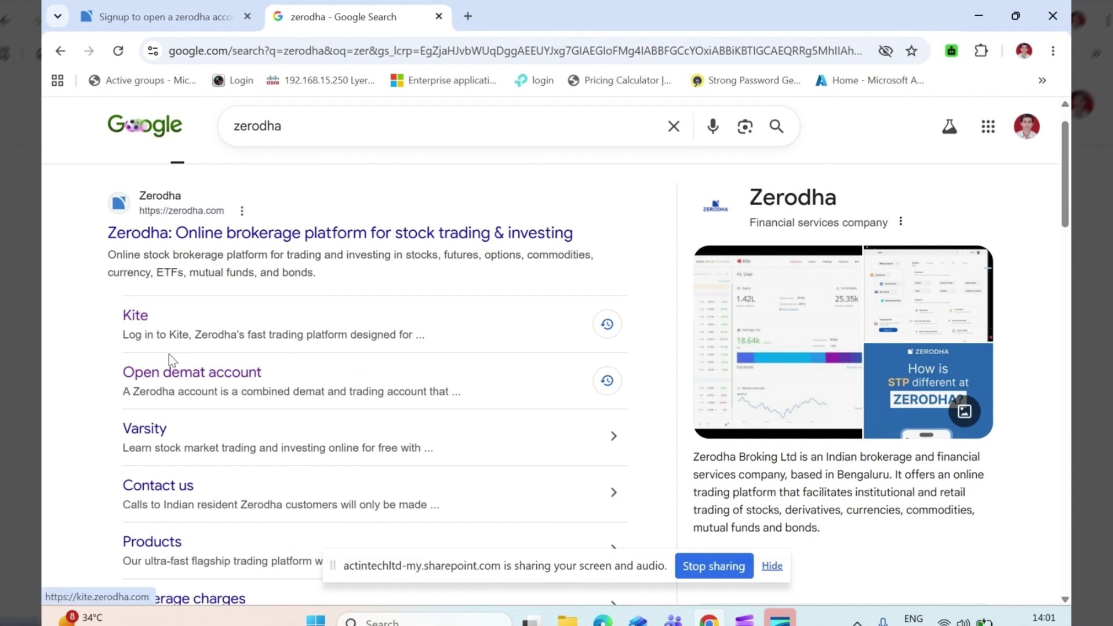
{"action": "left_click", "coordinate": [175, 377]}
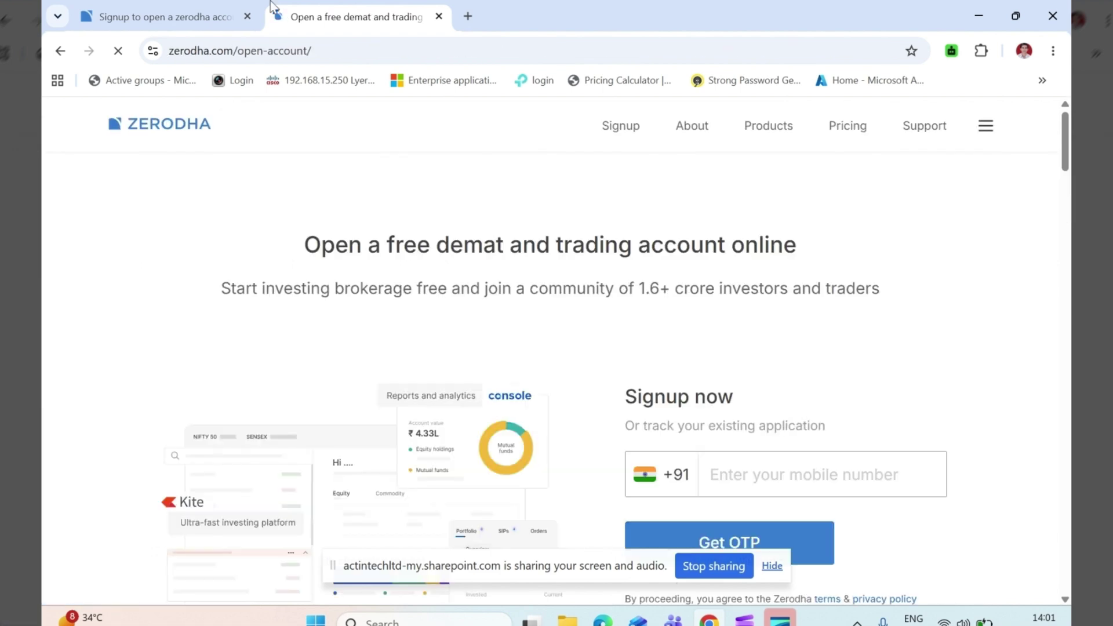
{"action": "left_click", "coordinate": [247, 18]}
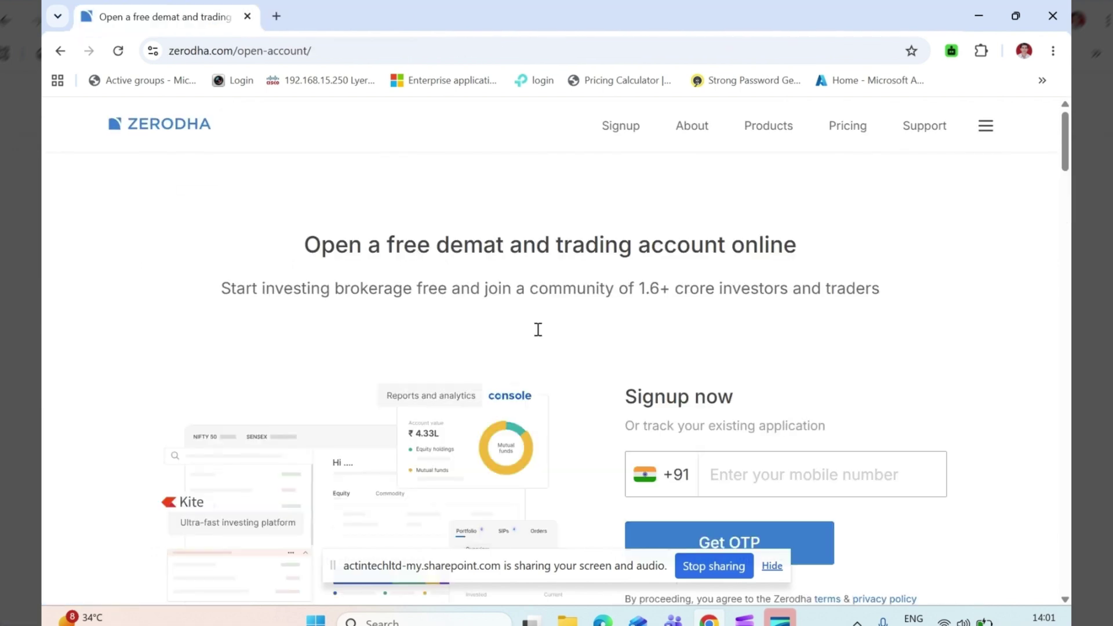
Enter the applicant's mobile number and verify it with the received OTP.
{"action": "scroll", "coordinate": [829, 423], "scroll_direction": "down", "scroll_amount": 3}
{"action": "left_click", "coordinate": [740, 284]}
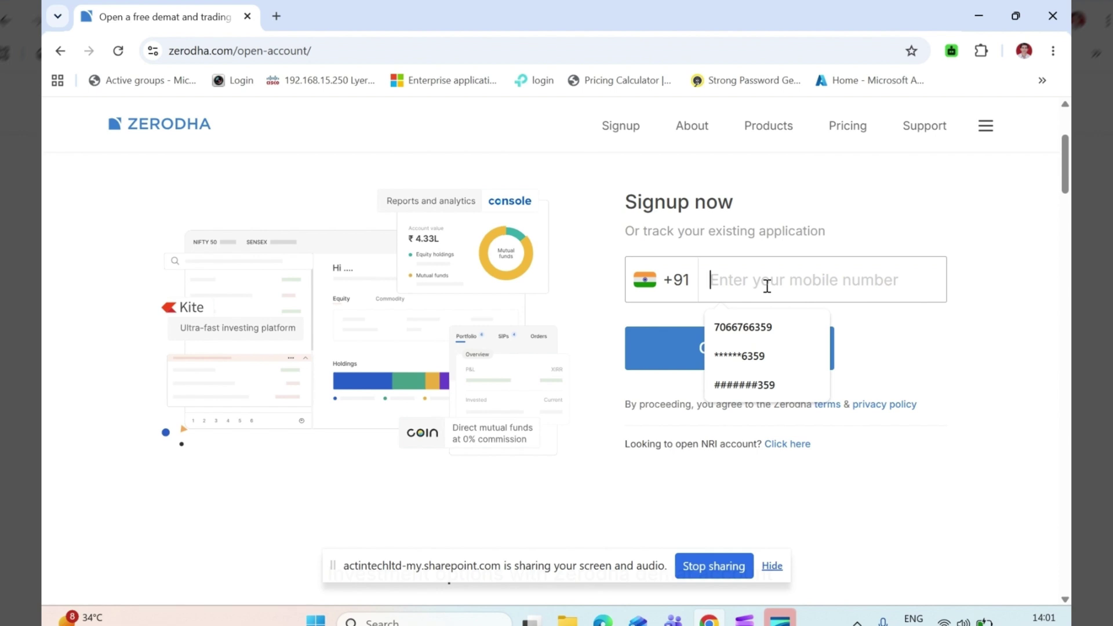
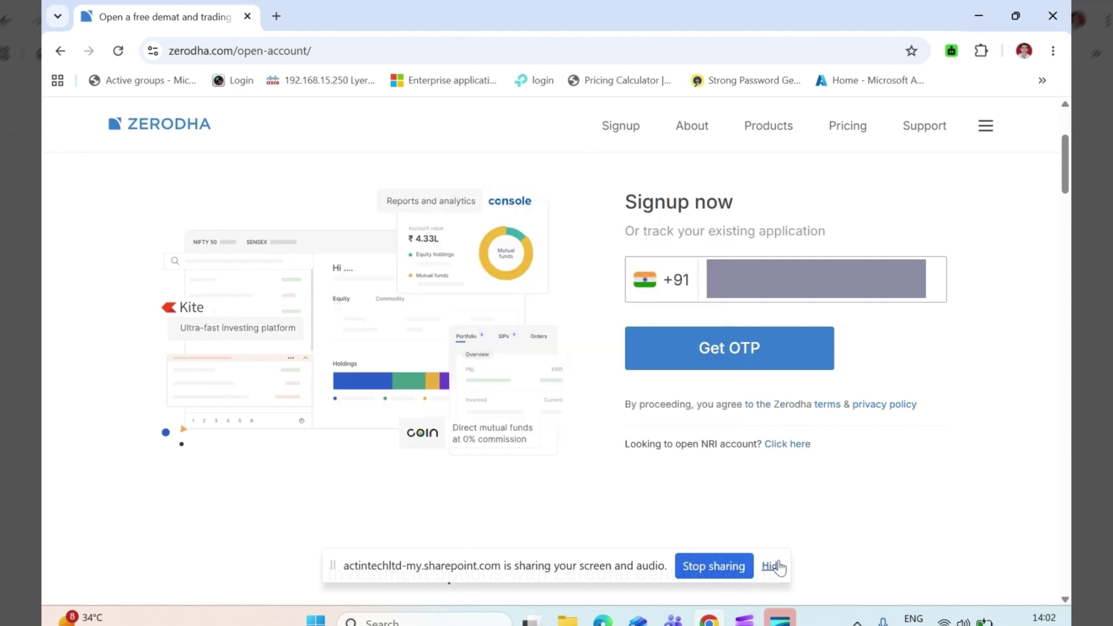
{"action": "left_click", "coordinate": [771, 566]}
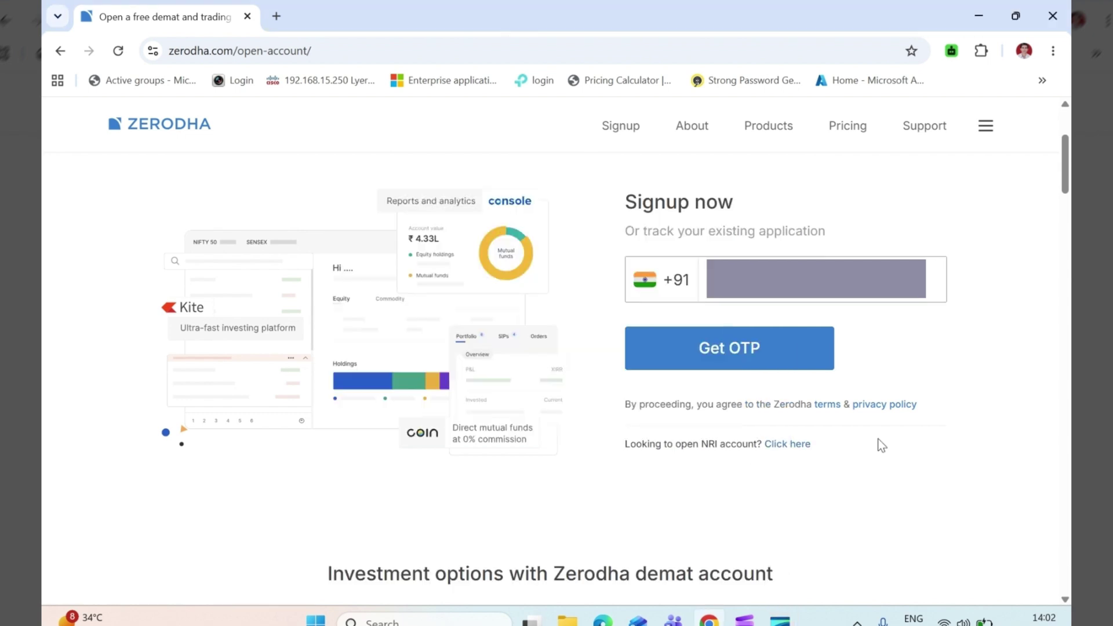
{"action": "left_click", "coordinate": [745, 361]}
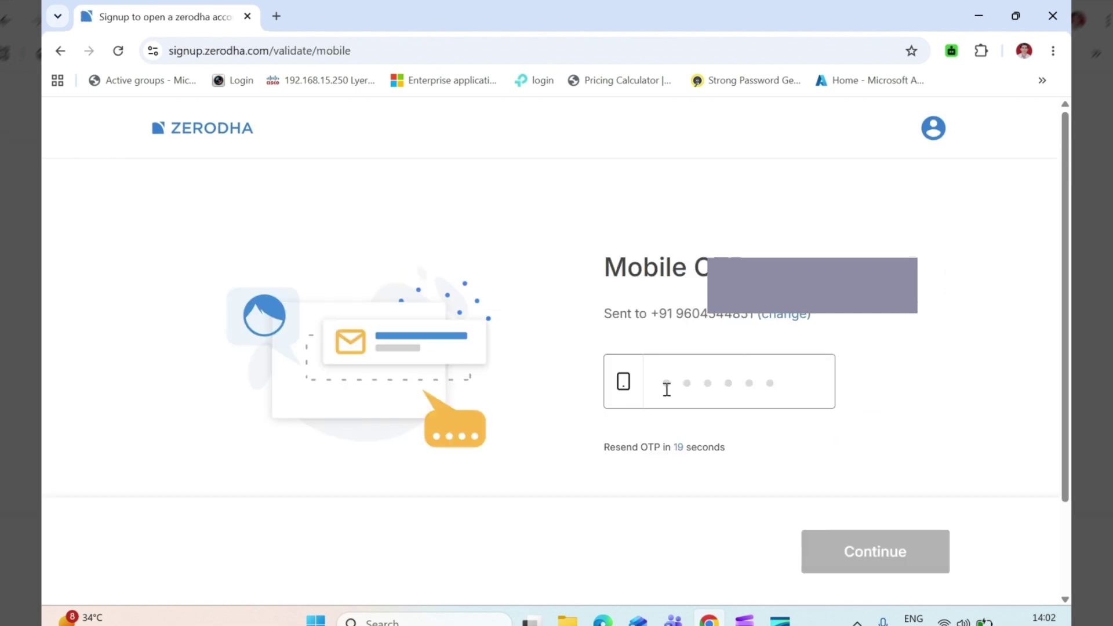
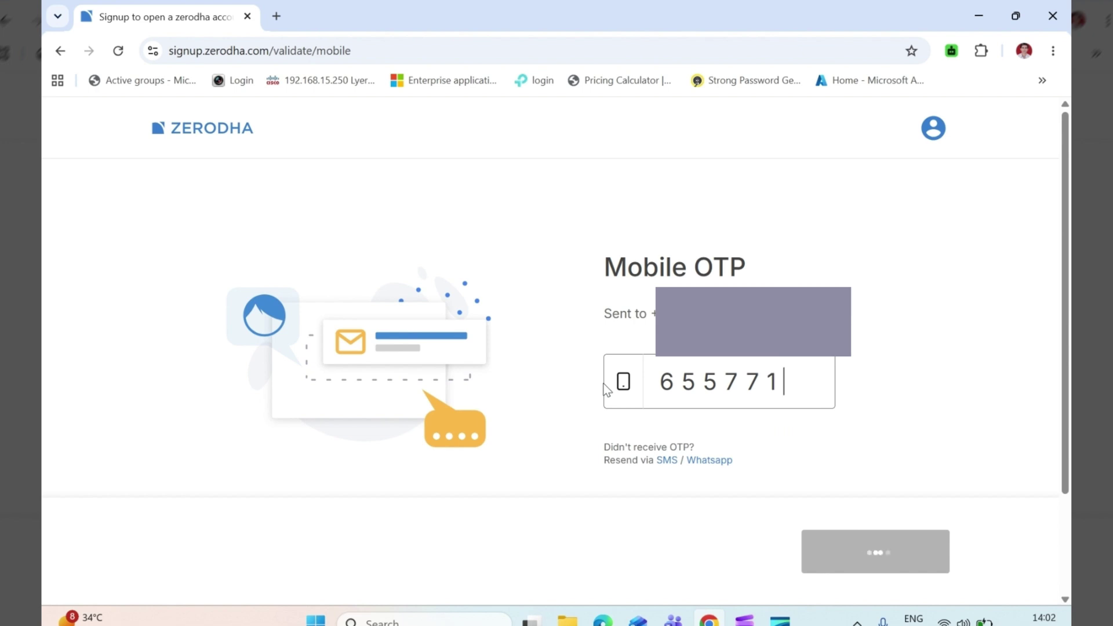
{"action": "scroll", "coordinate": [422, 340], "scroll_direction": "down", "scroll_amount": 1}
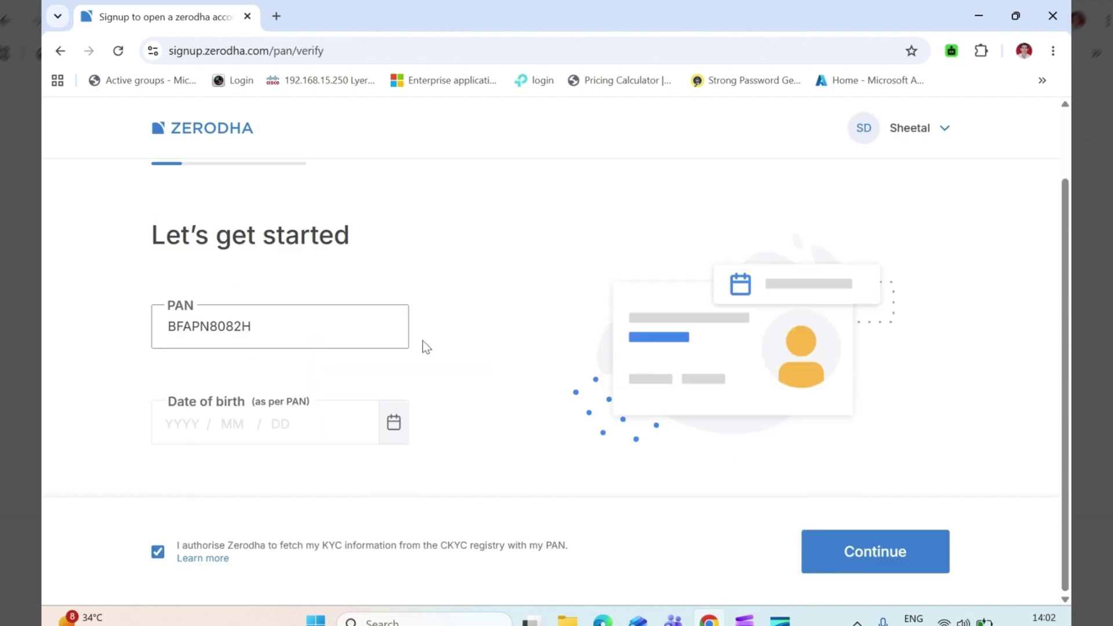
{"action": "left_click", "coordinate": [181, 425]}
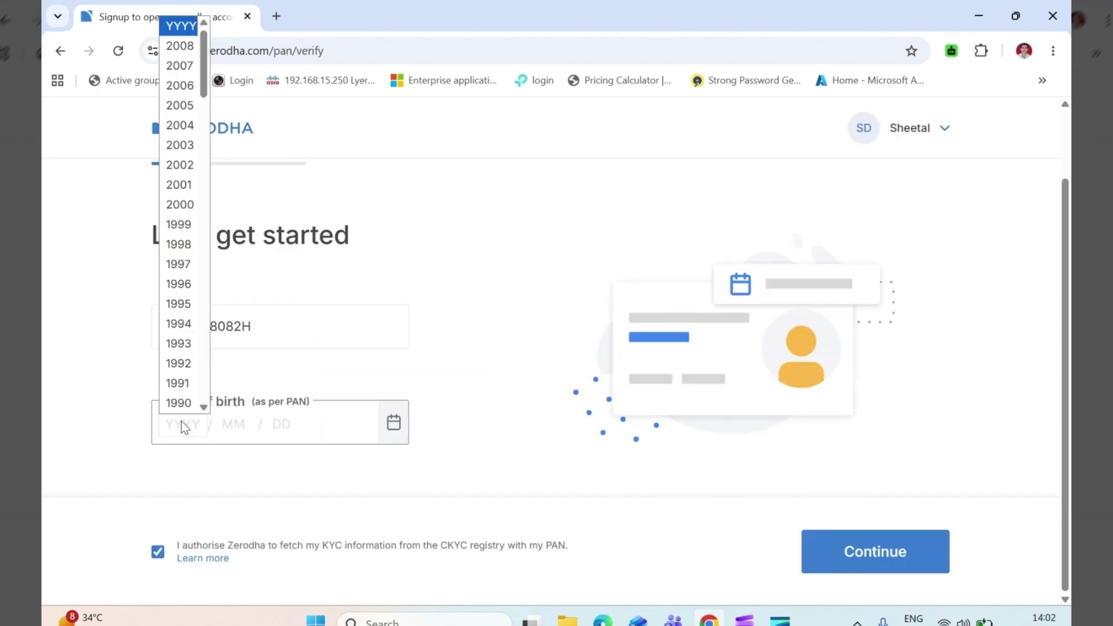
{"action": "scroll", "coordinate": [183, 413], "scroll_direction": "down", "scroll_amount": 1}
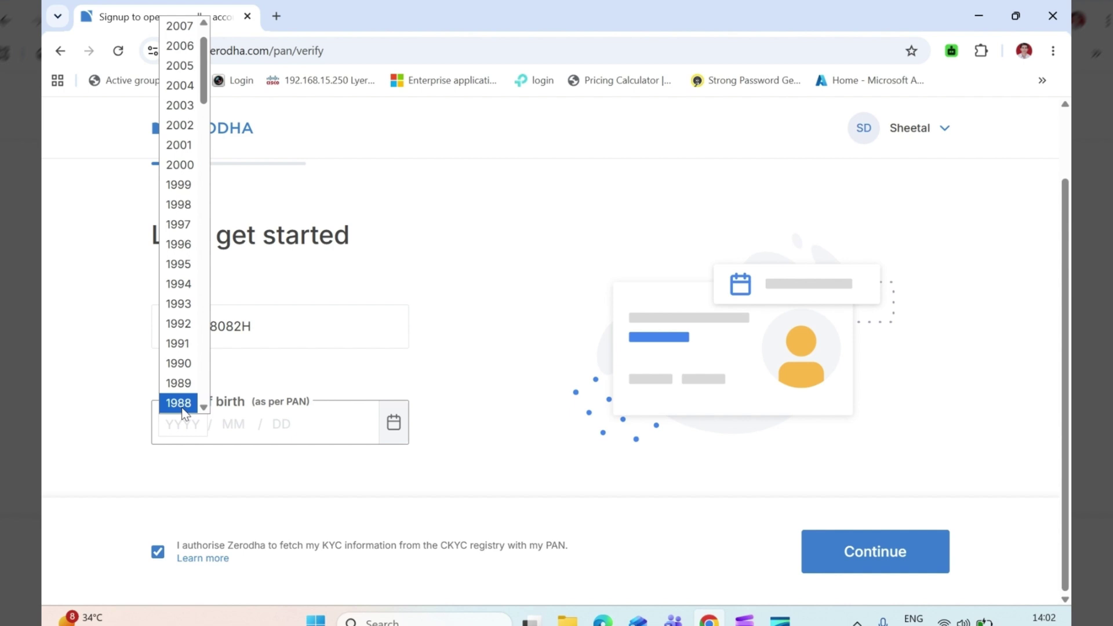
{"action": "left_click", "coordinate": [179, 345]}
{"action": "left_click", "coordinate": [233, 424]}
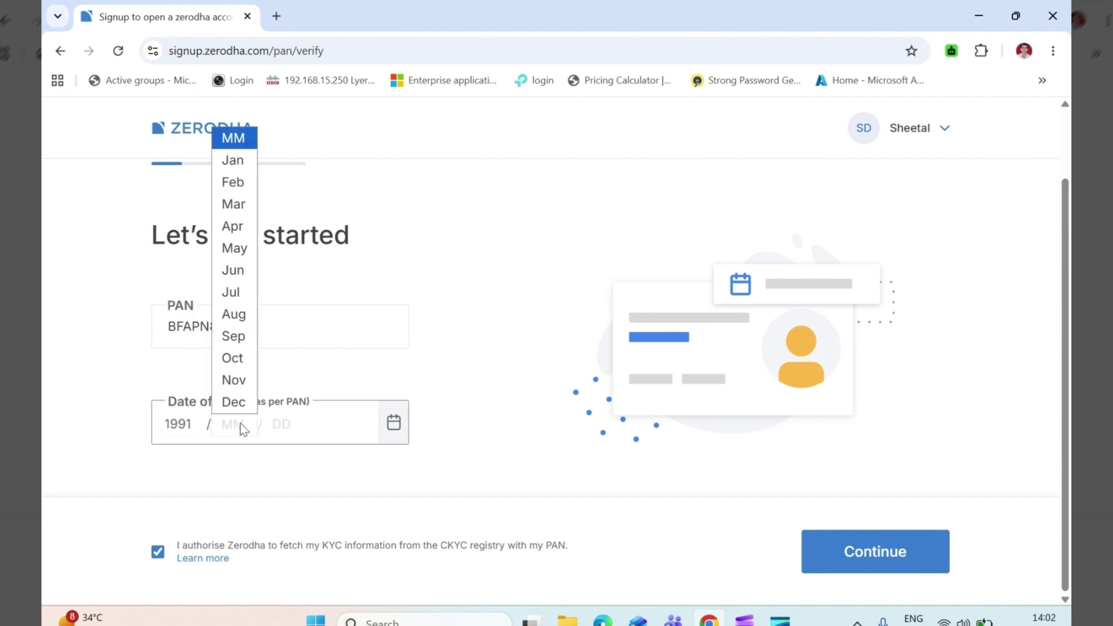
{"action": "left_click", "coordinate": [235, 271]}
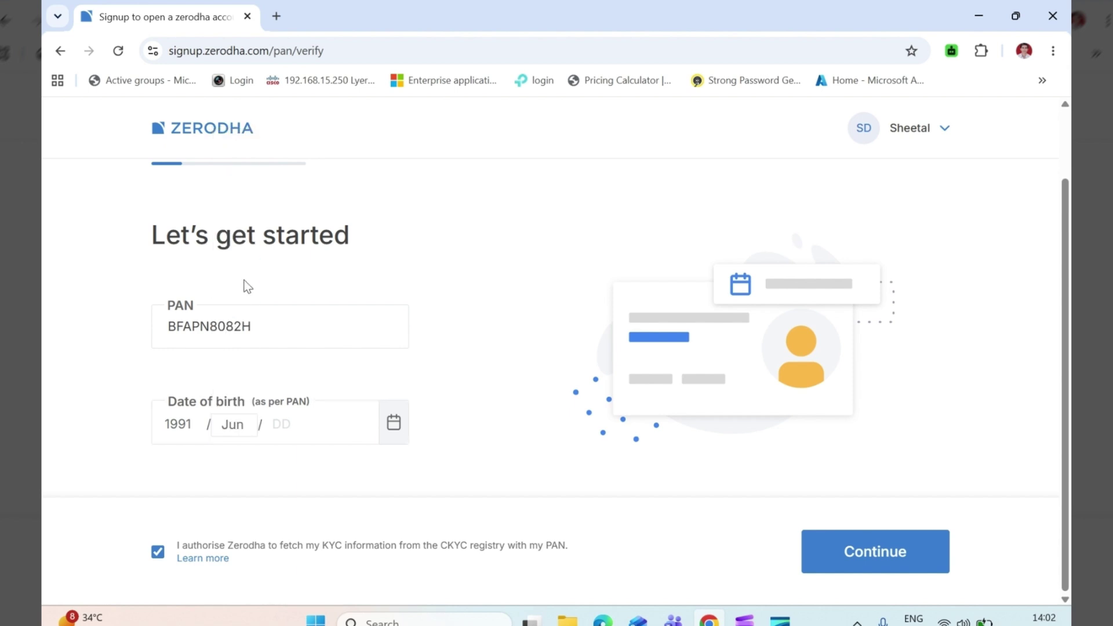
{"action": "left_click", "coordinate": [290, 423]}
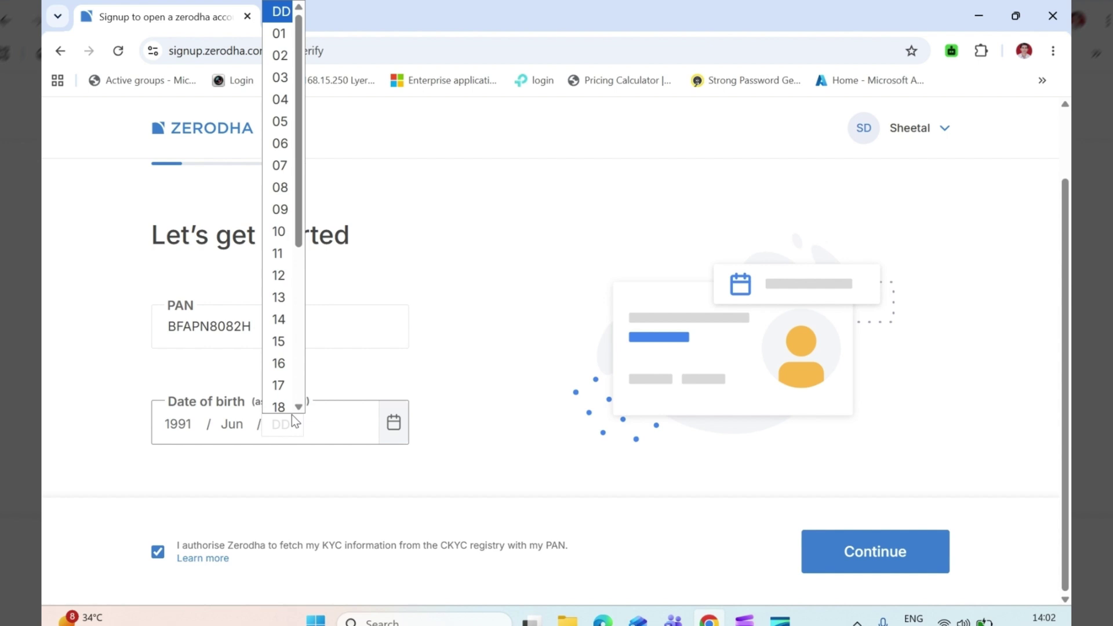
{"action": "left_click", "coordinate": [286, 33]}
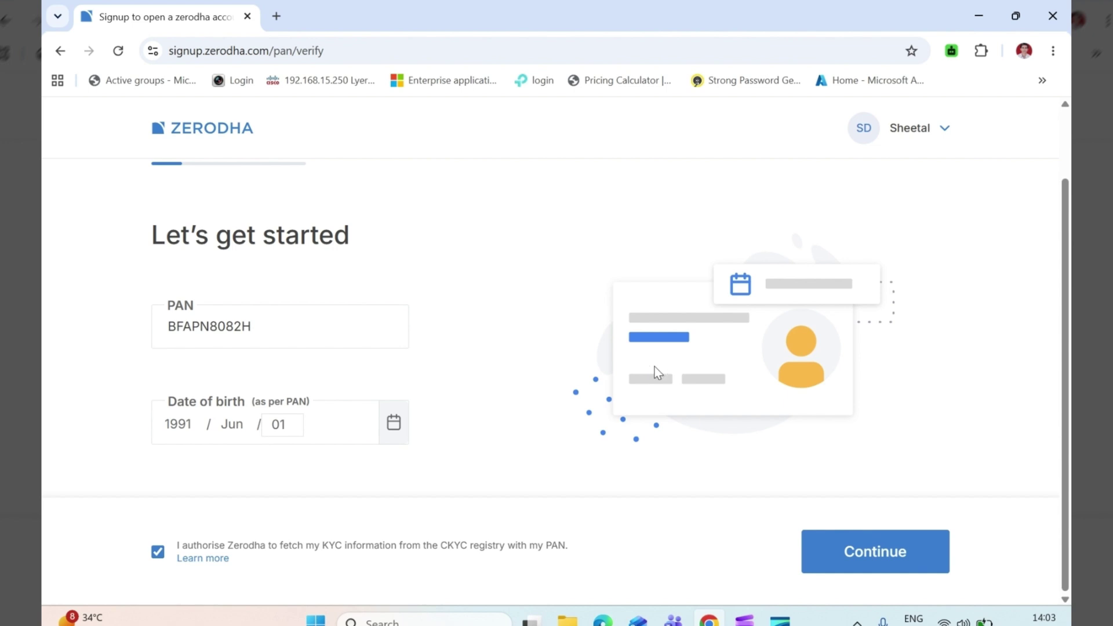
{"action": "left_click", "coordinate": [881, 571]}
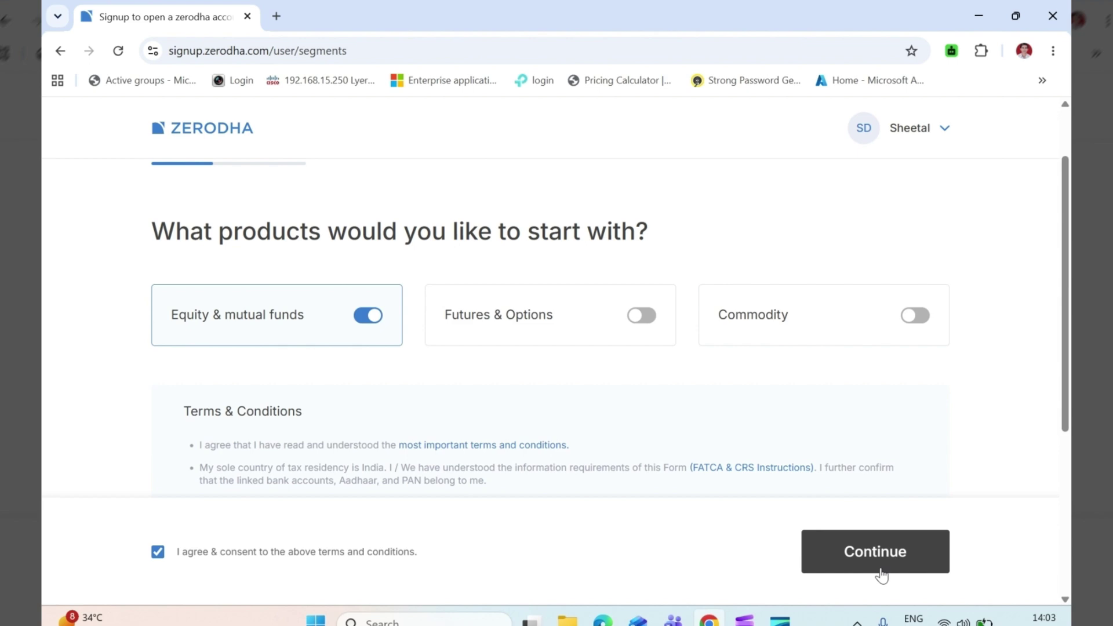
Review the terms and continue with only Equity & mutual funds enabled.
{"action": "scroll", "coordinate": [690, 384], "scroll_direction": "down", "scroll_amount": 5}
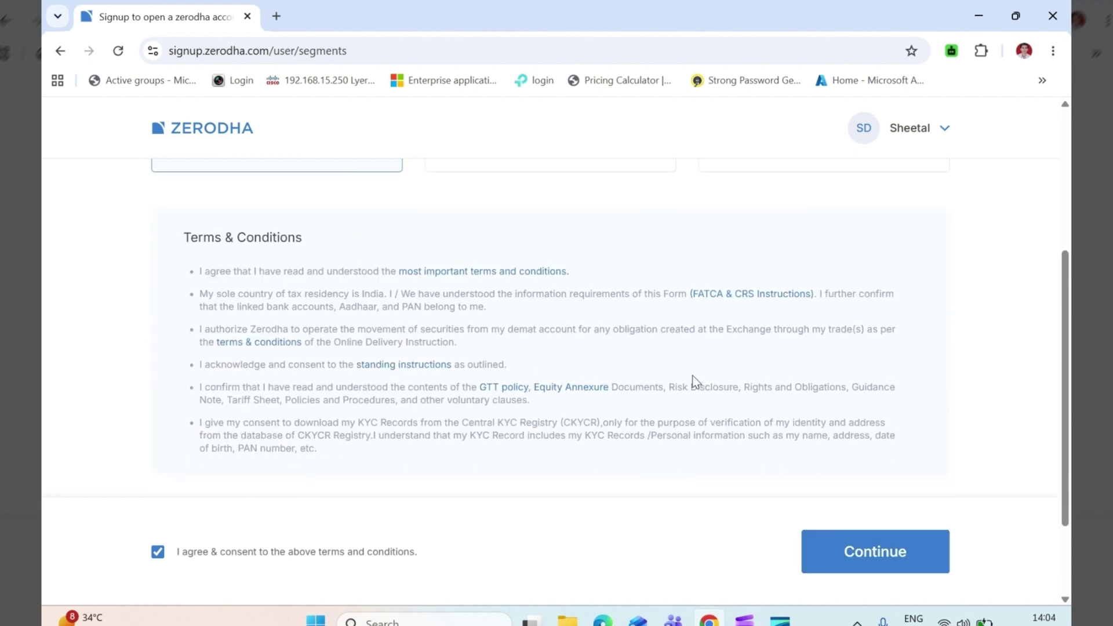
{"action": "scroll", "coordinate": [692, 380], "scroll_direction": "up", "scroll_amount": 4}
{"action": "scroll", "coordinate": [691, 375], "scroll_direction": "down", "scroll_amount": 4}
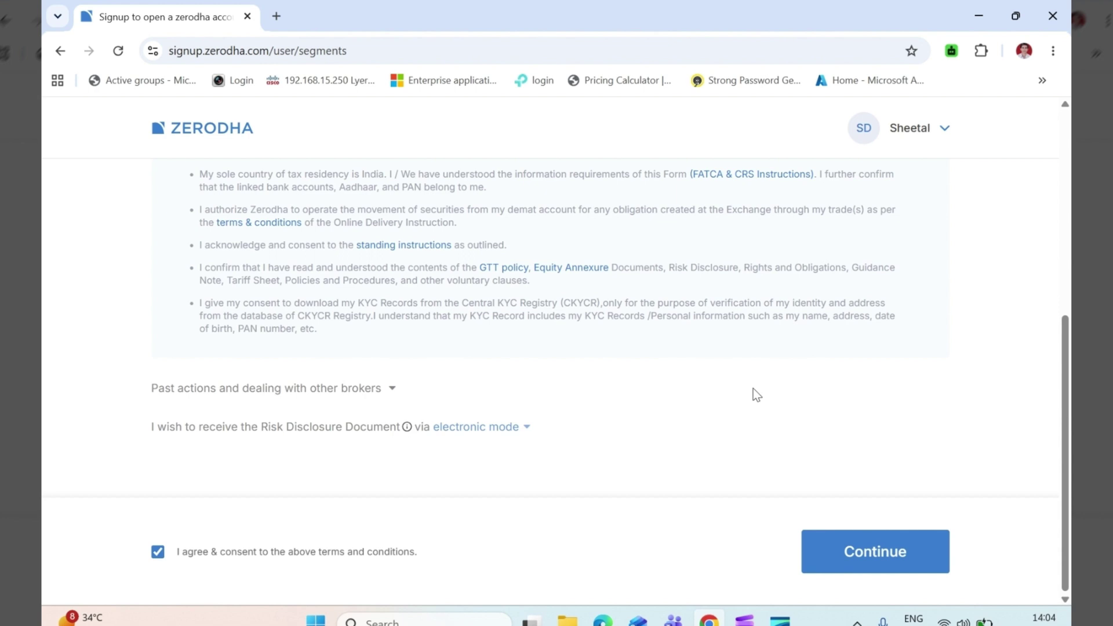
{"action": "scroll", "coordinate": [686, 410], "scroll_direction": "up", "scroll_amount": 4}
{"action": "scroll", "coordinate": [689, 410], "scroll_direction": "down", "scroll_amount": 1}
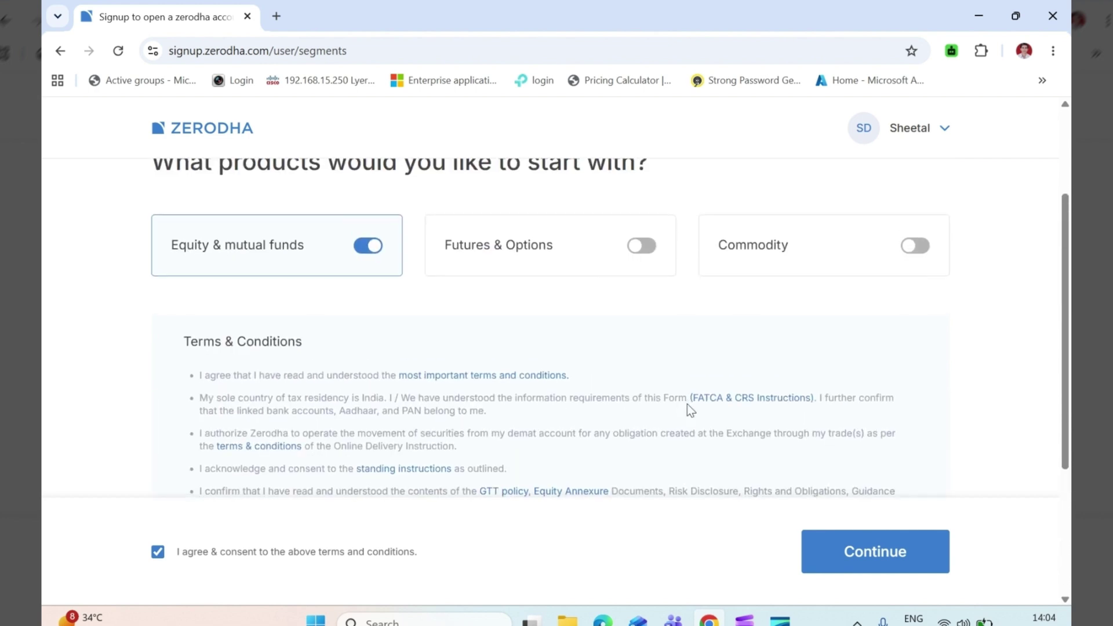
{"action": "left_click", "coordinate": [850, 561]}
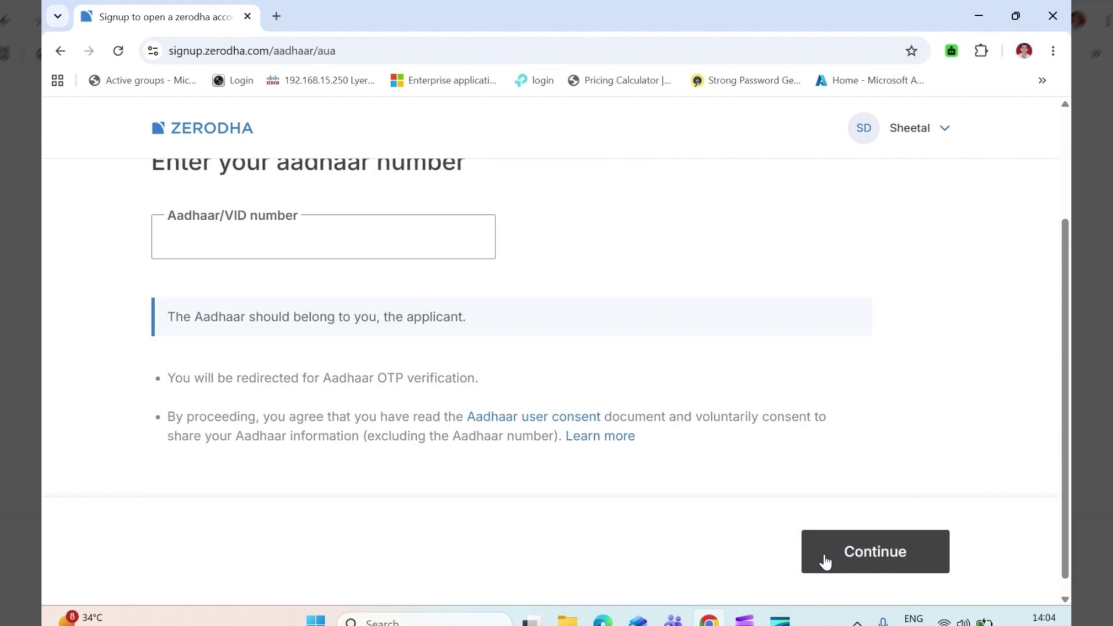
Fill the Aadhaar/VID number field with the saved Aadhaar number from autofill.
{"action": "left_click", "coordinate": [344, 240]}
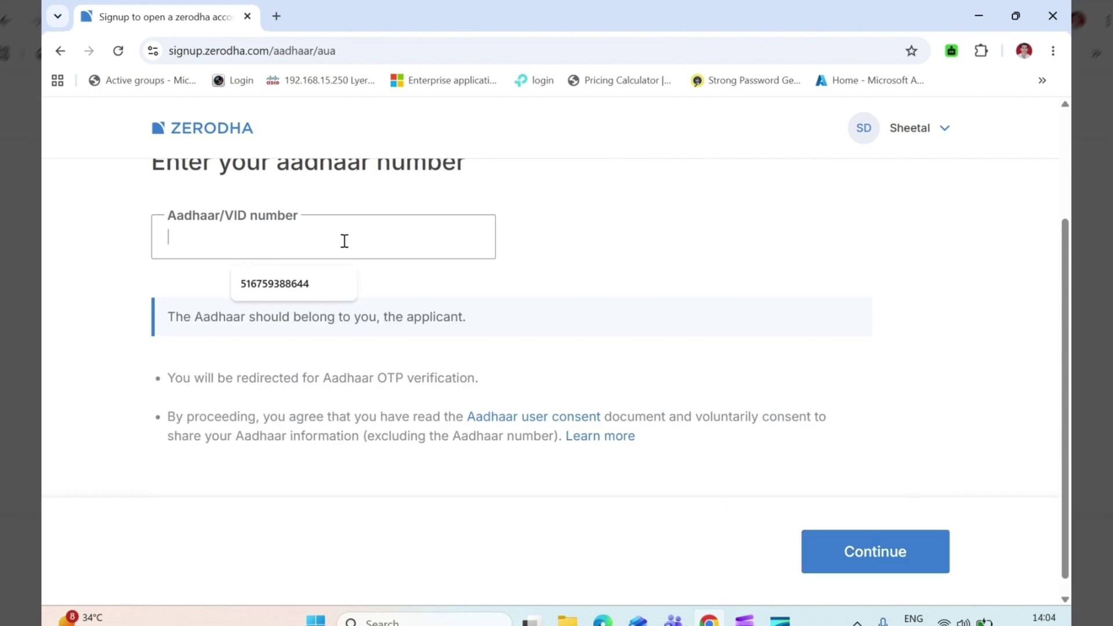
{"action": "left_click", "coordinate": [284, 285]}
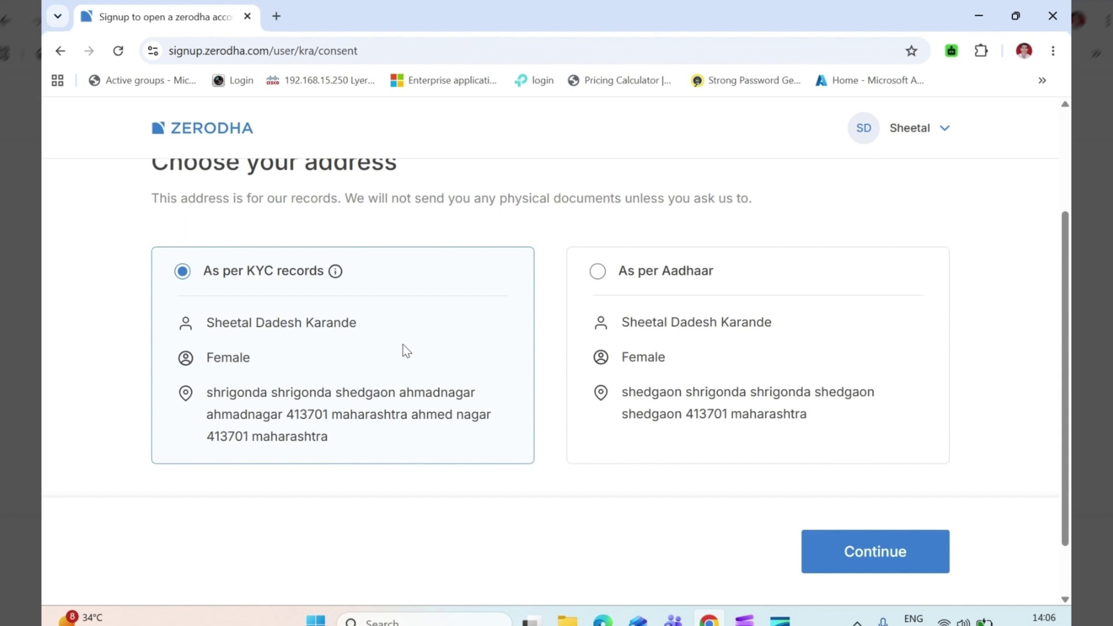
Review both addresses and continue with 'As per KYC records' kept.
{"action": "scroll", "coordinate": [402, 345], "scroll_direction": "up", "scroll_amount": 1}
{"action": "scroll", "coordinate": [403, 344], "scroll_direction": "down", "scroll_amount": 2}
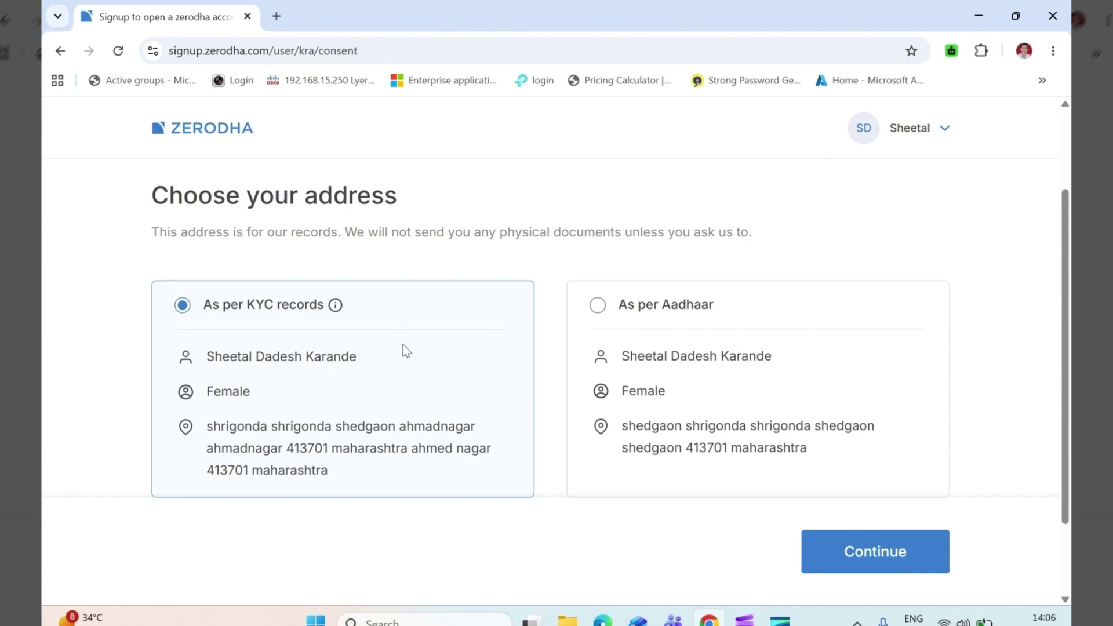
{"action": "scroll", "coordinate": [404, 349], "scroll_direction": "up", "scroll_amount": 3}
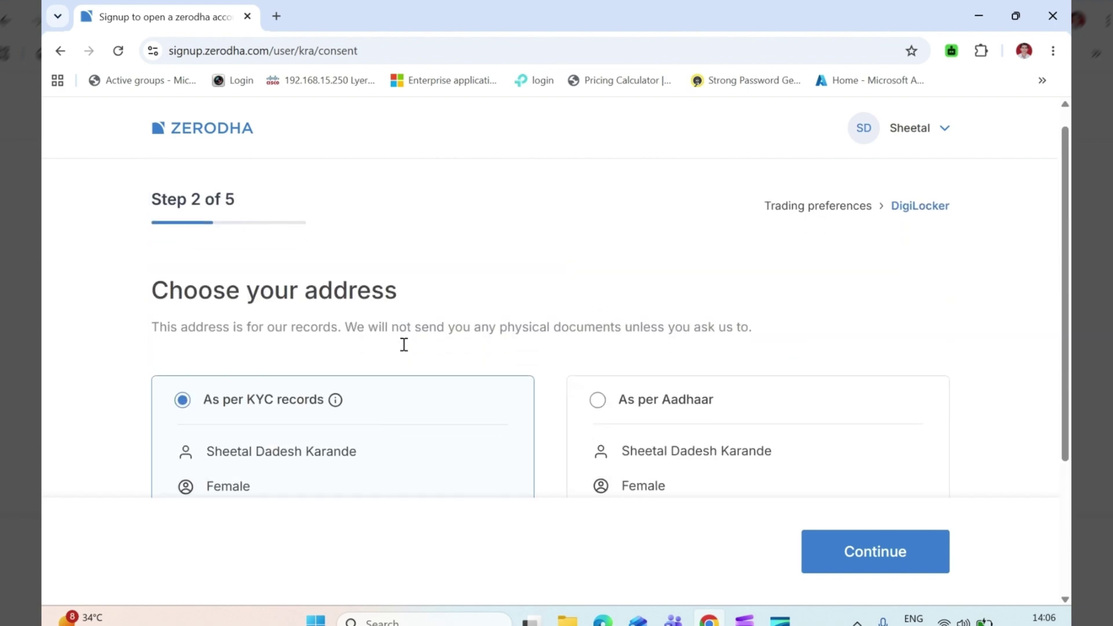
{"action": "scroll", "coordinate": [404, 345], "scroll_direction": "down", "scroll_amount": 2}
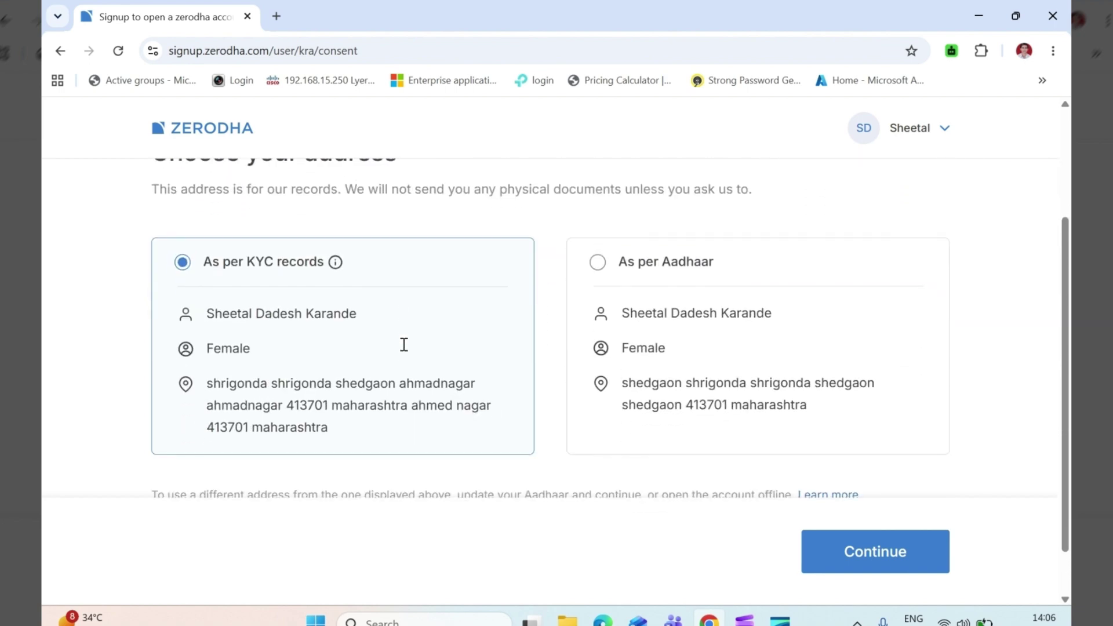
{"action": "scroll", "coordinate": [404, 344], "scroll_direction": "up", "scroll_amount": 1}
{"action": "scroll", "coordinate": [404, 344], "scroll_direction": "up", "scroll_amount": 1}
{"action": "scroll", "coordinate": [403, 344], "scroll_direction": "down", "scroll_amount": 2}
{"action": "scroll", "coordinate": [404, 345], "scroll_direction": "up", "scroll_amount": 1}
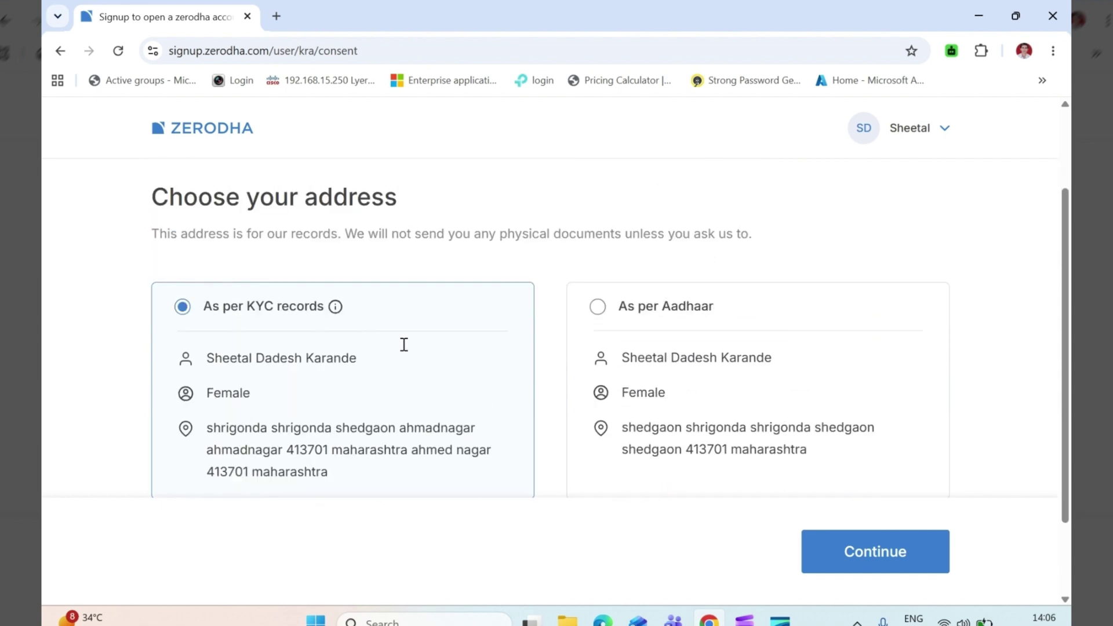
{"action": "left_click", "coordinate": [859, 568]}
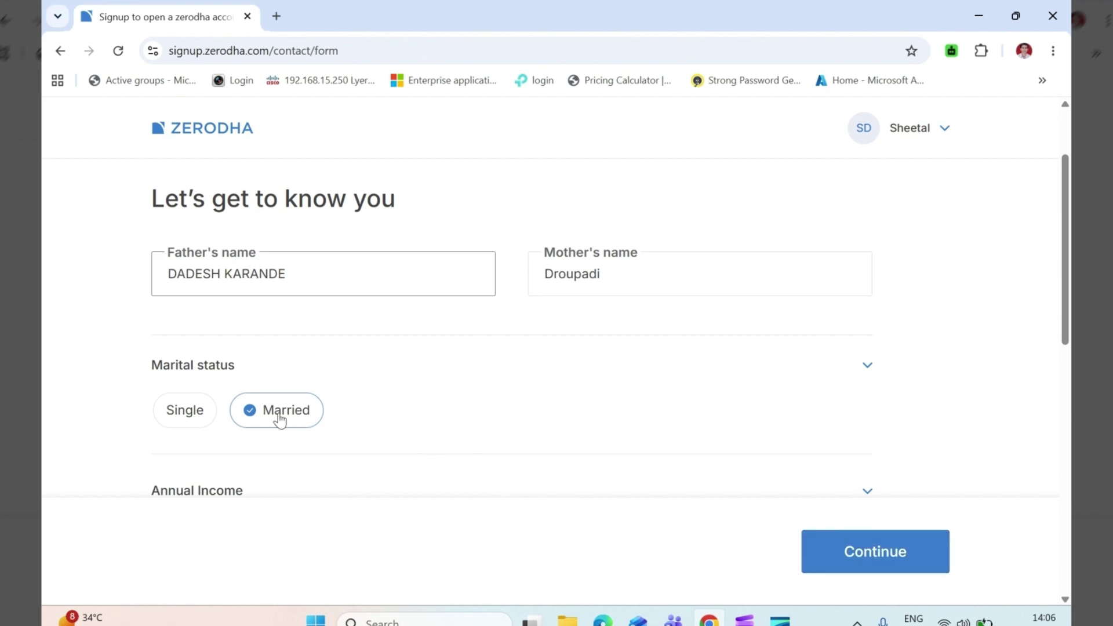
Keep annual income < 1 Lakh, occupation Housewife and marital status Married after trying alternatives.
{"action": "scroll", "coordinate": [275, 419], "scroll_direction": "down", "scroll_amount": 1}
{"action": "scroll", "coordinate": [277, 420], "scroll_direction": "down", "scroll_amount": 2}
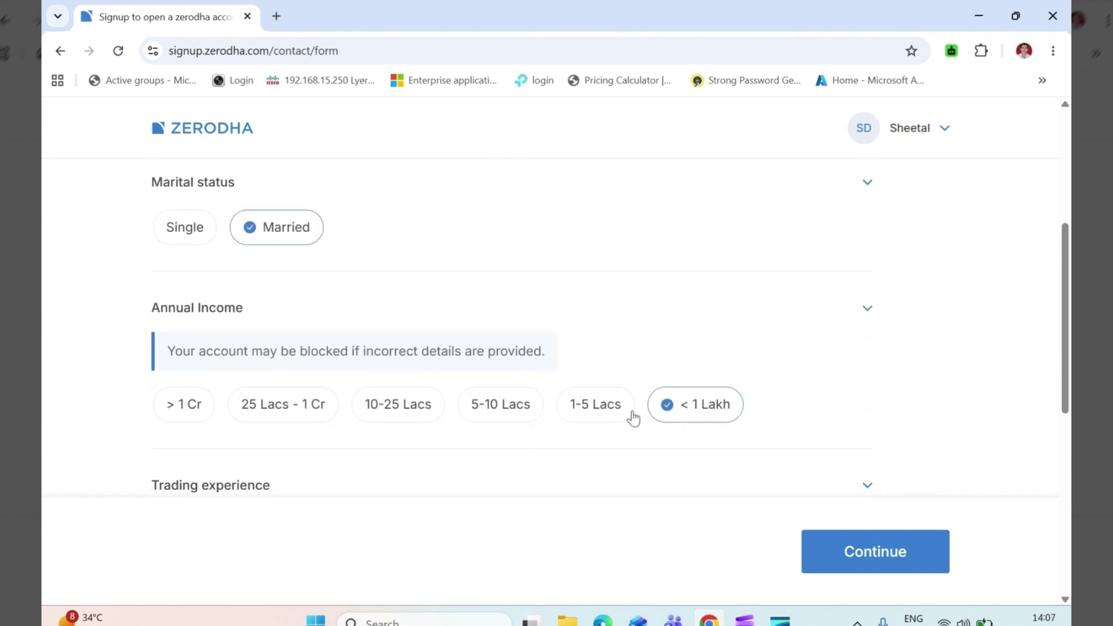
{"action": "left_click", "coordinate": [606, 413]}
{"action": "left_click", "coordinate": [707, 399]}
{"action": "scroll", "coordinate": [456, 417], "scroll_direction": "down", "scroll_amount": 1}
{"action": "scroll", "coordinate": [456, 416], "scroll_direction": "down", "scroll_amount": 2}
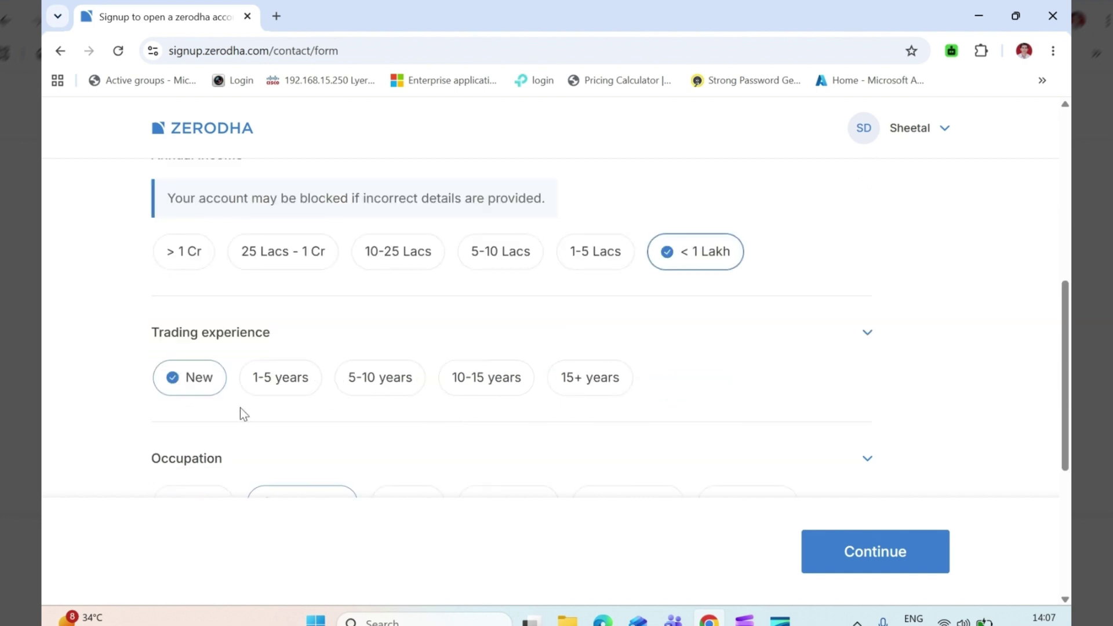
{"action": "scroll", "coordinate": [423, 439], "scroll_direction": "down", "scroll_amount": 2}
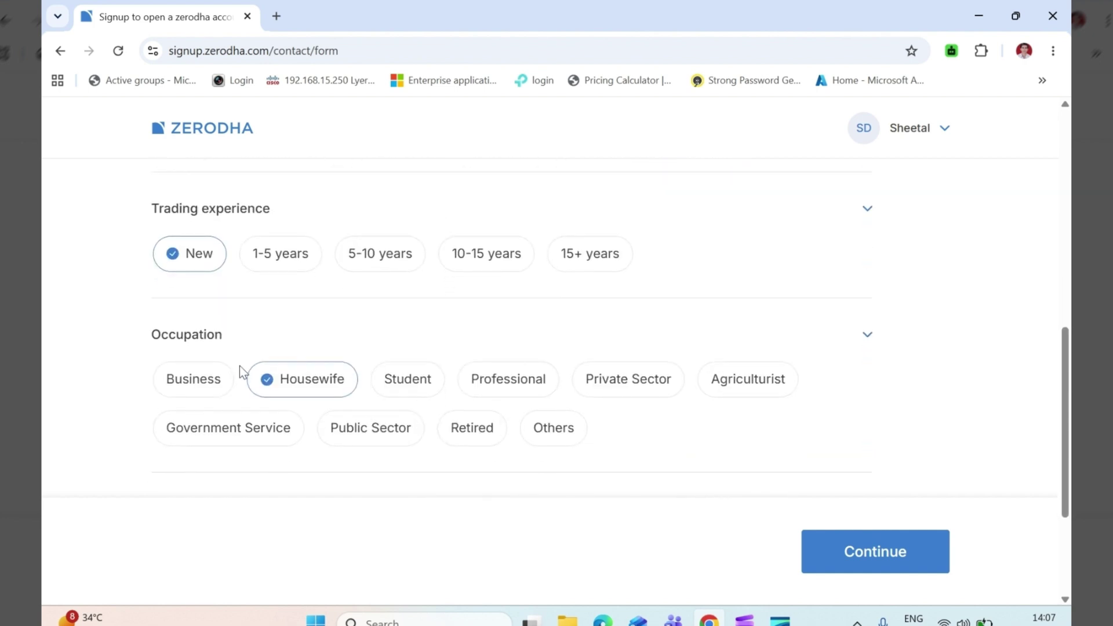
{"action": "left_click", "coordinate": [194, 383]}
{"action": "left_click", "coordinate": [296, 384]}
{"action": "scroll", "coordinate": [297, 387], "scroll_direction": "up", "scroll_amount": 3}
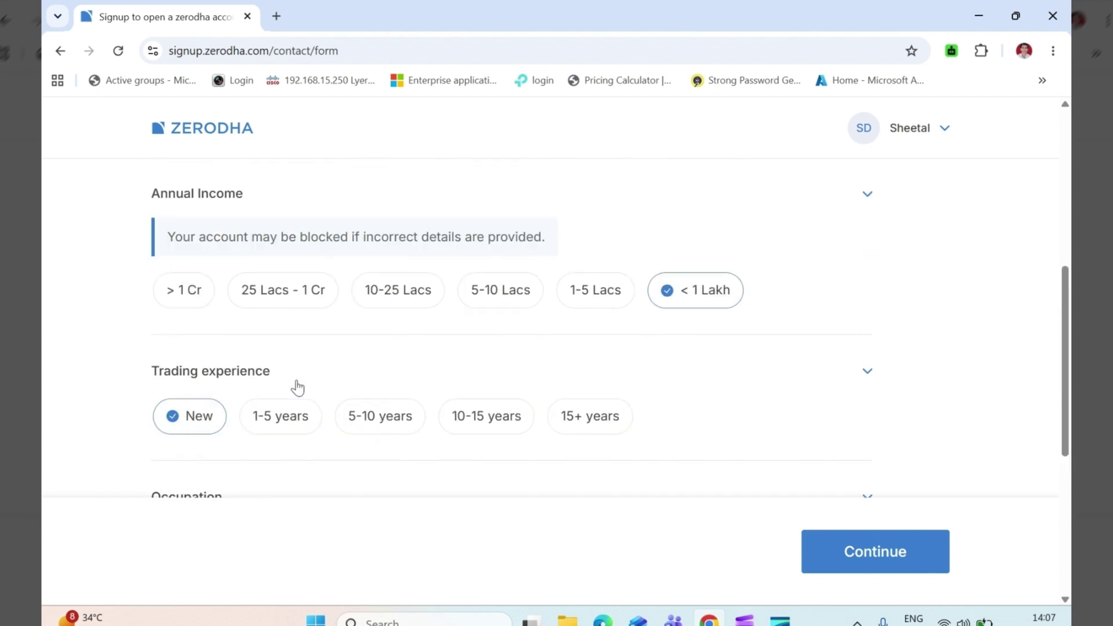
{"action": "scroll", "coordinate": [296, 387], "scroll_direction": "up", "scroll_amount": 4}
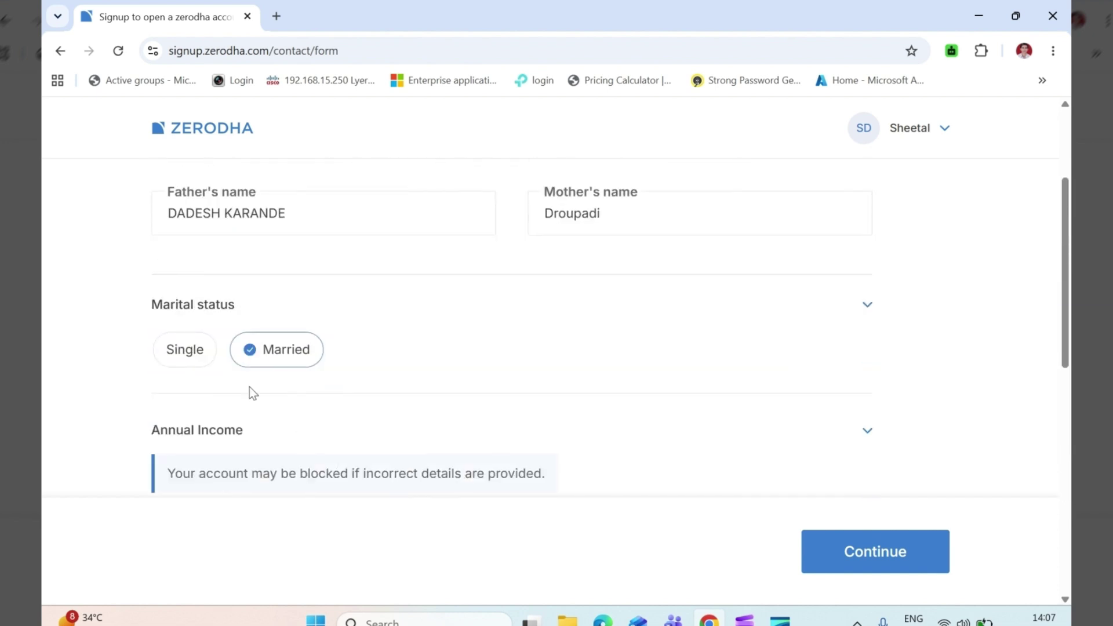
{"action": "left_click", "coordinate": [174, 358]}
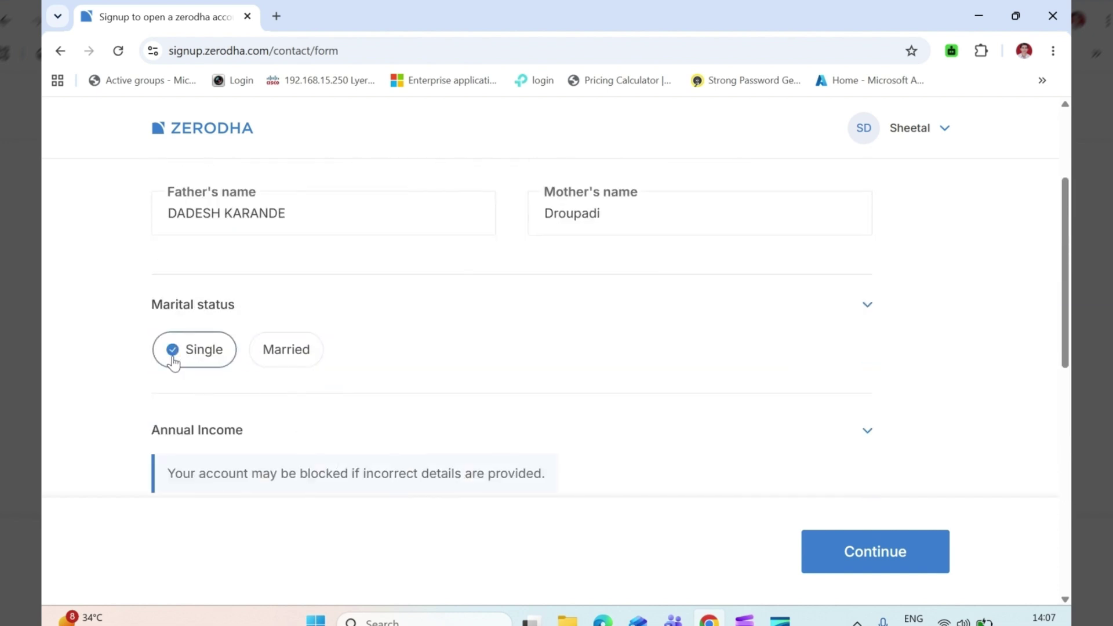
{"action": "left_click", "coordinate": [289, 349]}
{"action": "scroll", "coordinate": [457, 350], "scroll_direction": "up", "scroll_amount": 3}
{"action": "scroll", "coordinate": [453, 351], "scroll_direction": "down", "scroll_amount": 1}
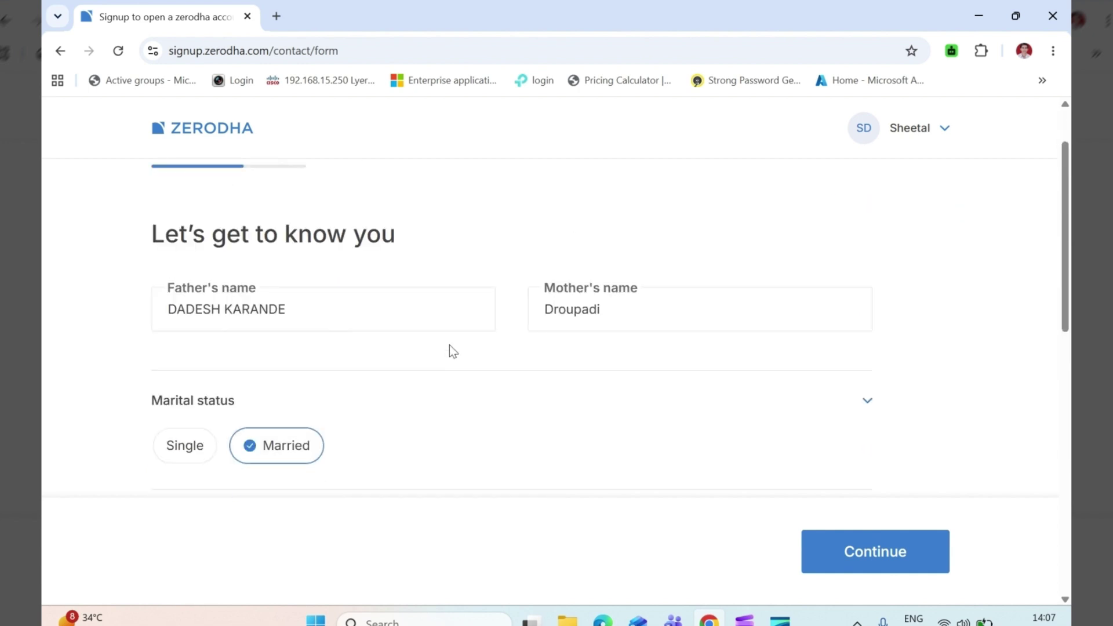
Check the parents' name fields, keeping < 1 Lakh income and New trading experience.
{"action": "left_click", "coordinate": [310, 295]}
{"action": "left_click", "coordinate": [702, 321]}
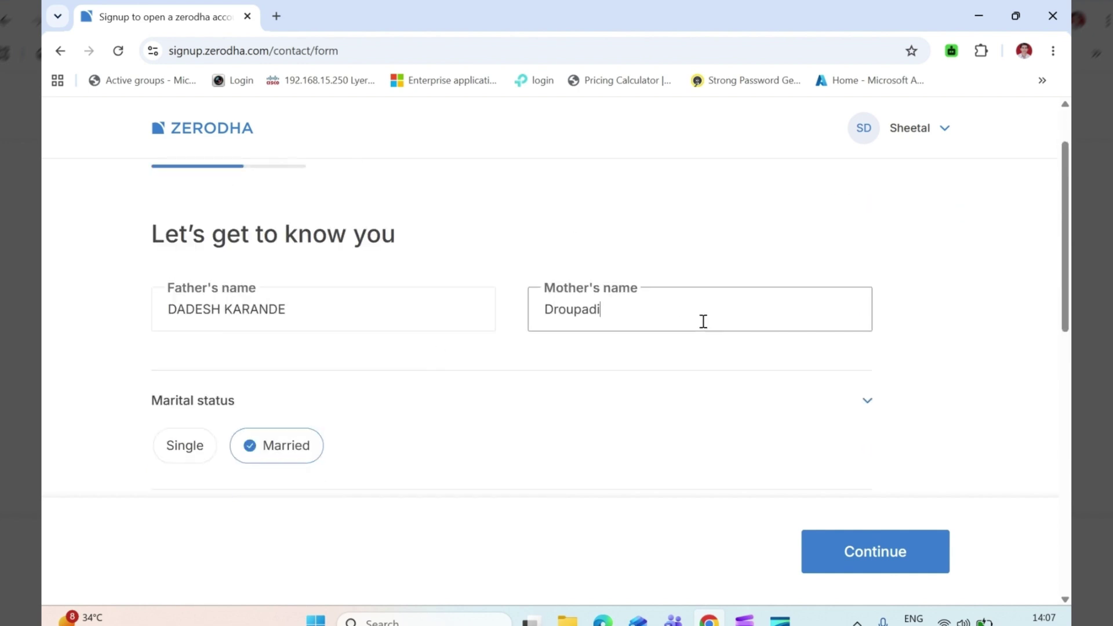
{"action": "scroll", "coordinate": [703, 321], "scroll_direction": "down", "scroll_amount": 3}
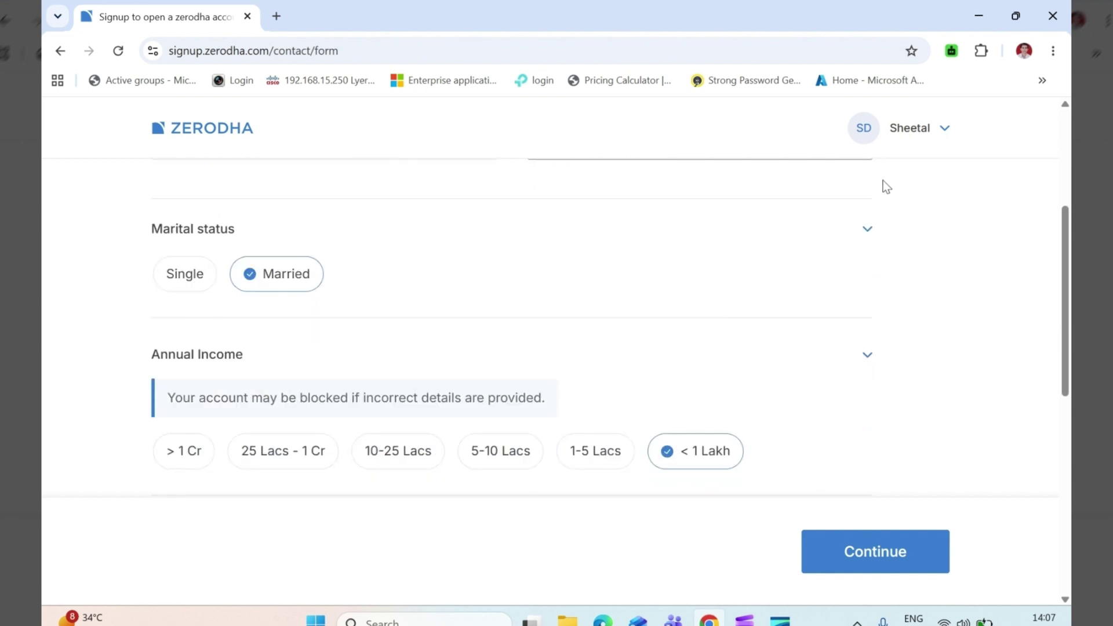
{"action": "left_click", "coordinate": [869, 228]}
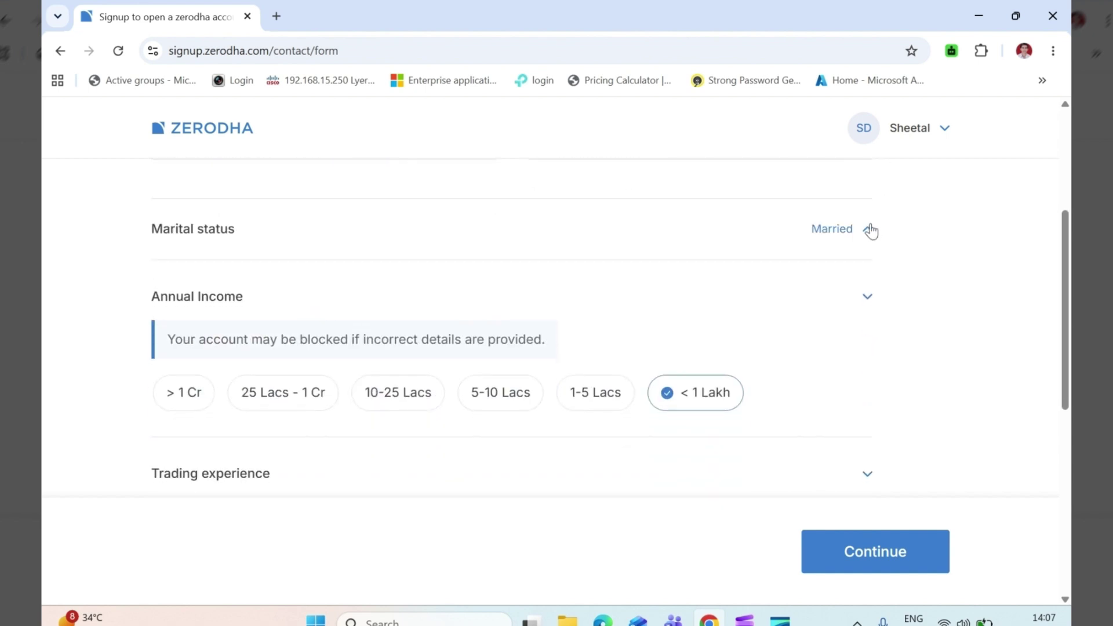
{"action": "left_click", "coordinate": [869, 229]}
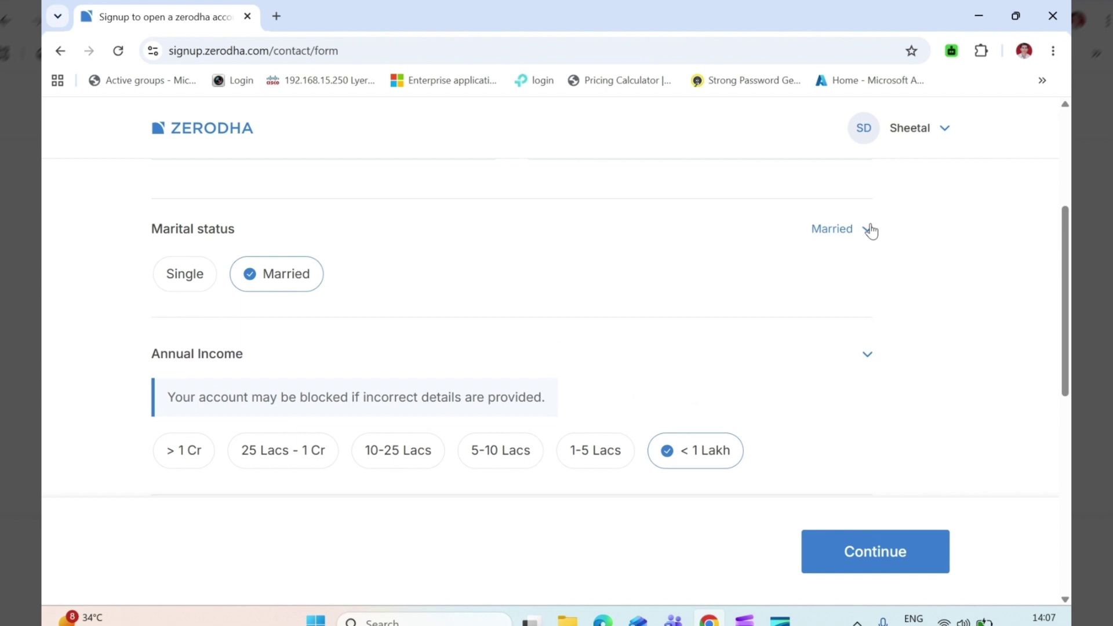
{"action": "left_click", "coordinate": [870, 229]}
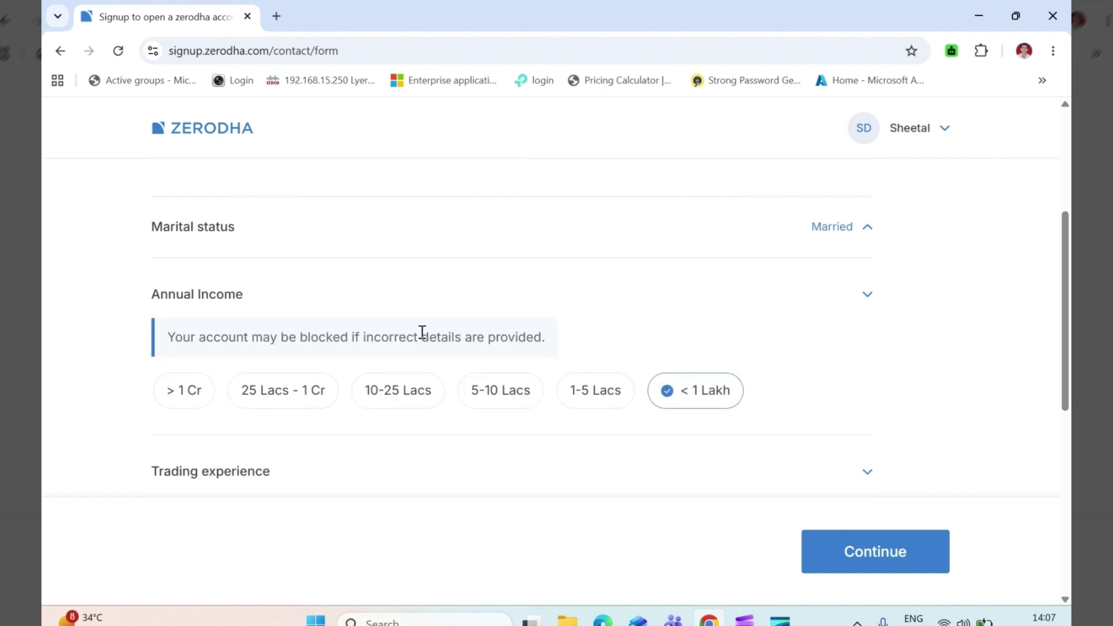
{"action": "scroll", "coordinate": [422, 333], "scroll_direction": "down", "scroll_amount": 2}
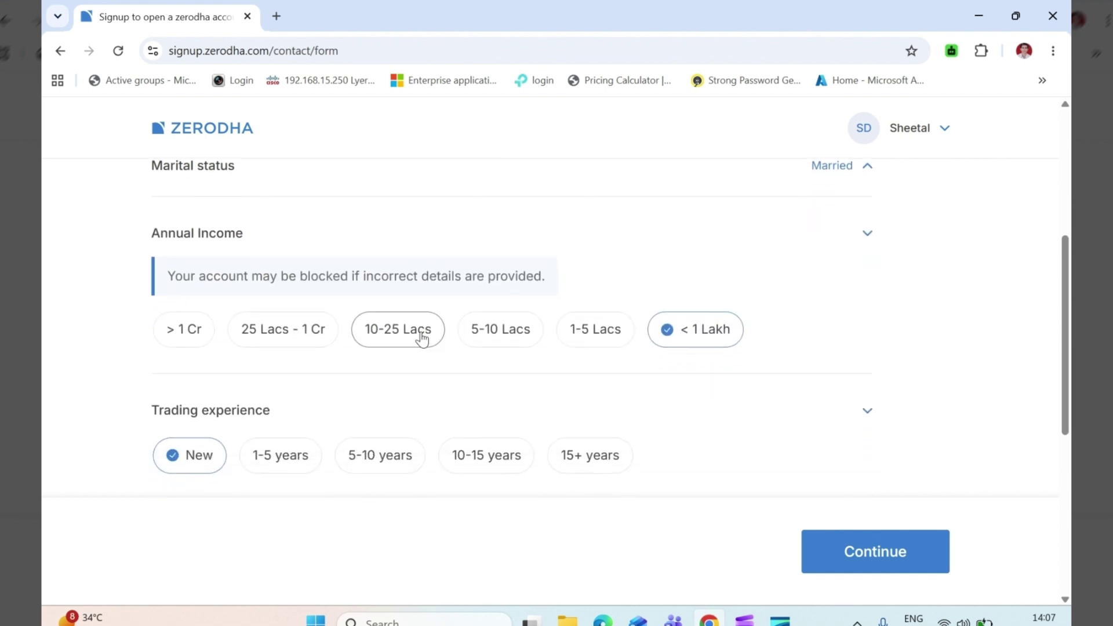
{"action": "left_click", "coordinate": [591, 336]}
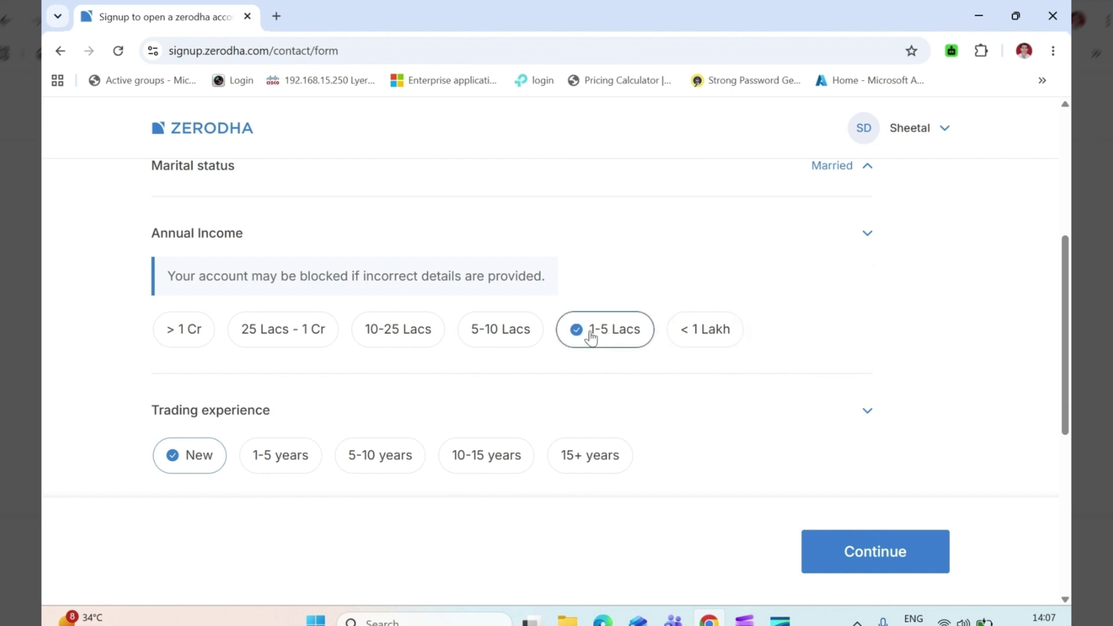
{"action": "left_click", "coordinate": [684, 347]}
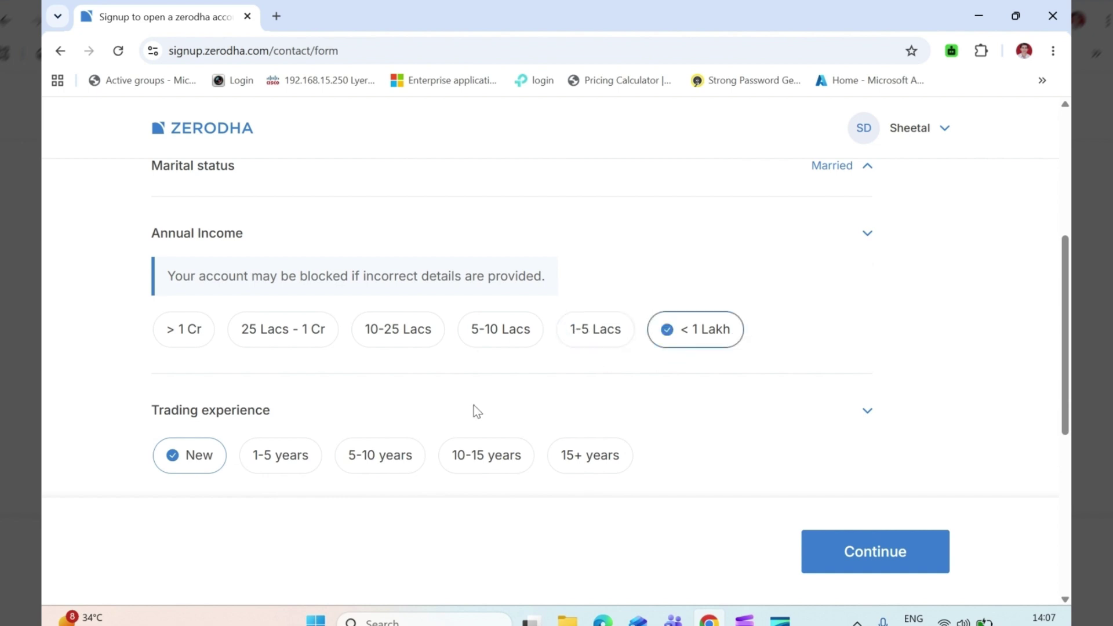
{"action": "scroll", "coordinate": [433, 406], "scroll_direction": "down", "scroll_amount": 1}
{"action": "left_click", "coordinate": [272, 395]}
{"action": "left_click", "coordinate": [195, 393]}
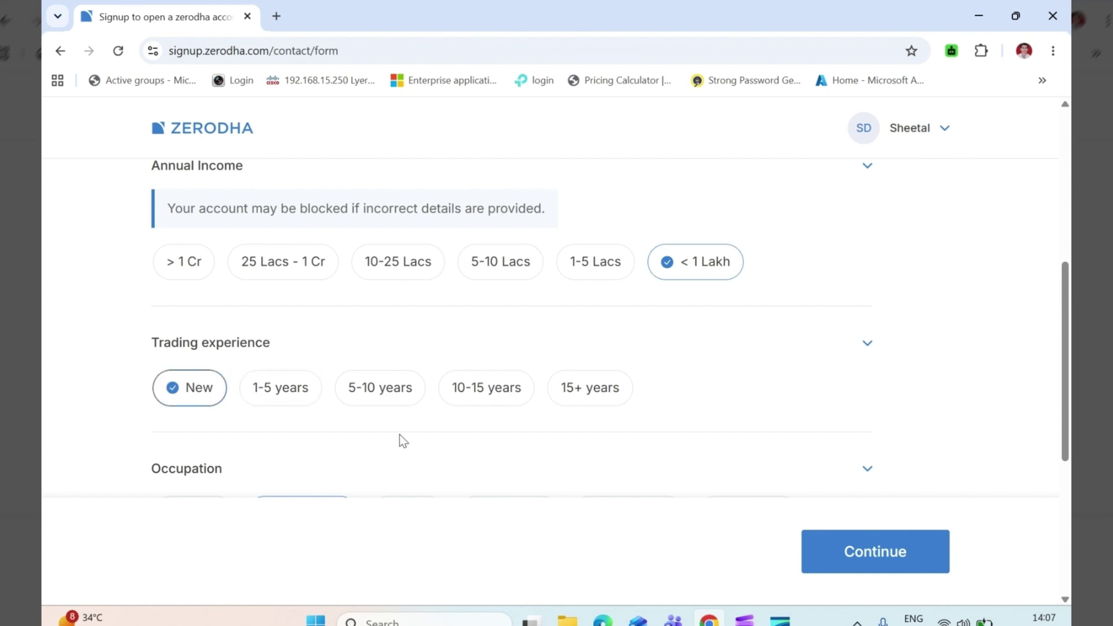
Keep Housewife as the occupation after briefly trying Business and Professional.
{"action": "scroll", "coordinate": [399, 440], "scroll_direction": "down", "scroll_amount": 1}
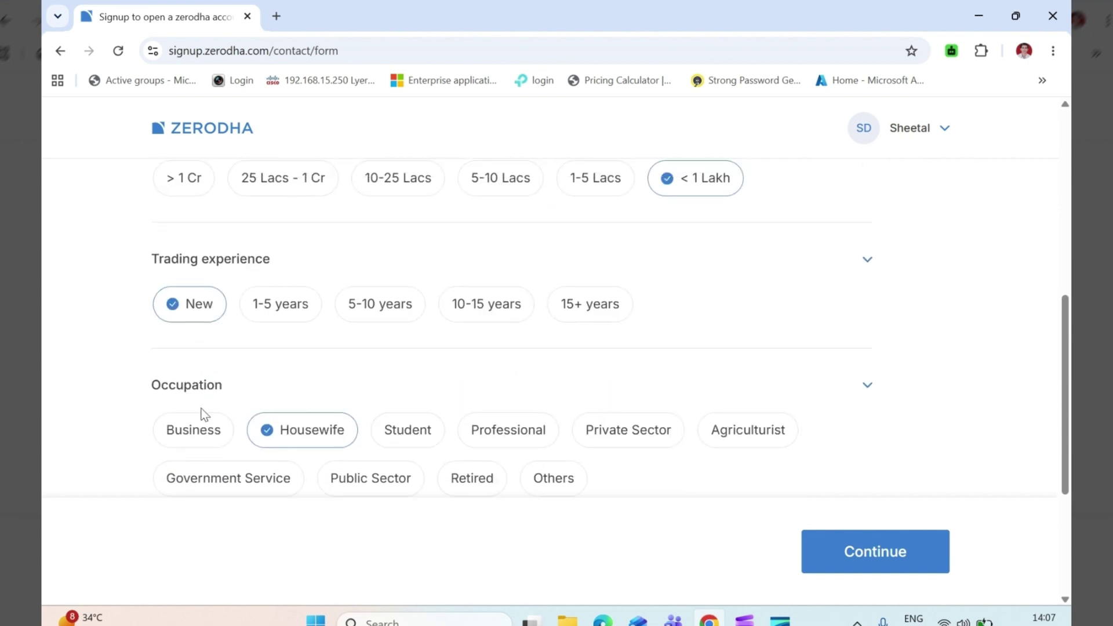
{"action": "left_click", "coordinate": [195, 427]}
{"action": "left_click", "coordinate": [330, 432]}
{"action": "left_click", "coordinate": [475, 431]}
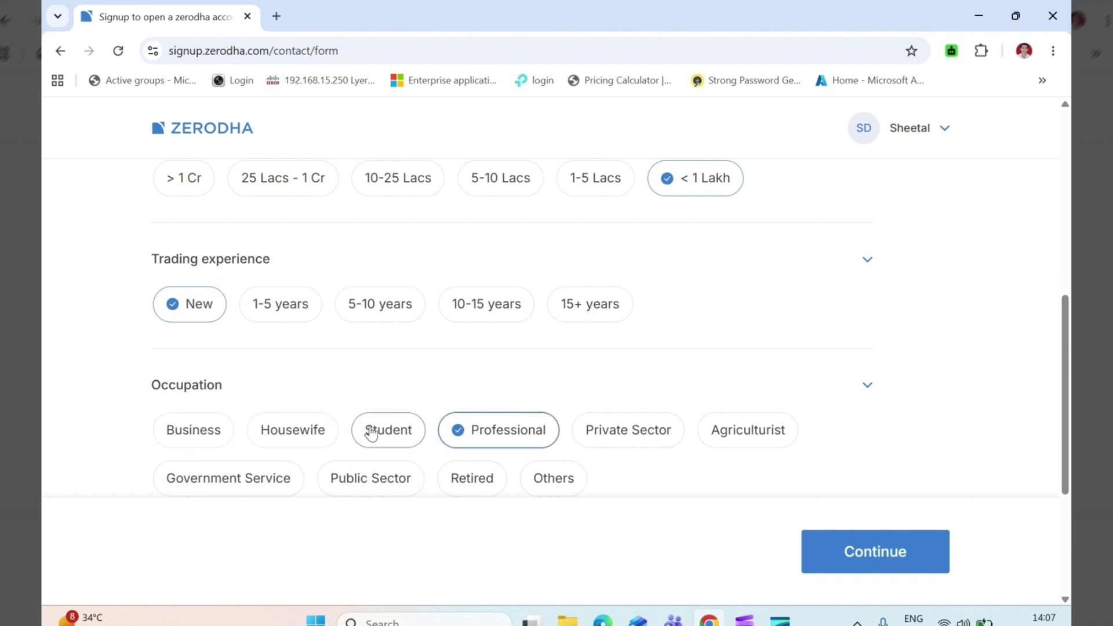
{"action": "left_click", "coordinate": [293, 444]}
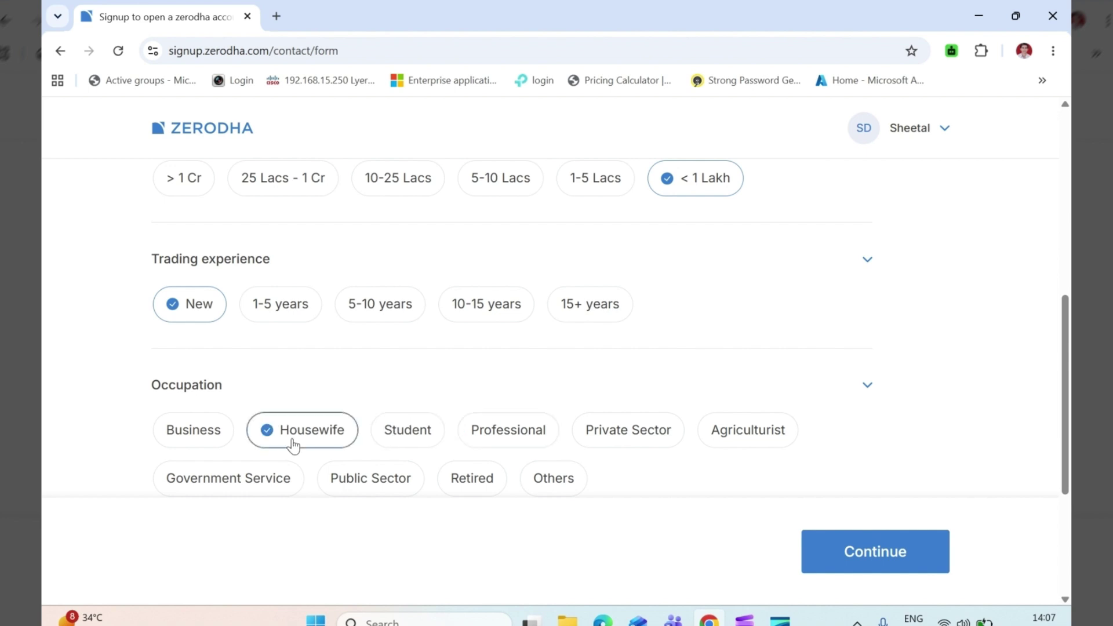
{"action": "scroll", "coordinate": [710, 356], "scroll_direction": "up", "scroll_amount": 5}
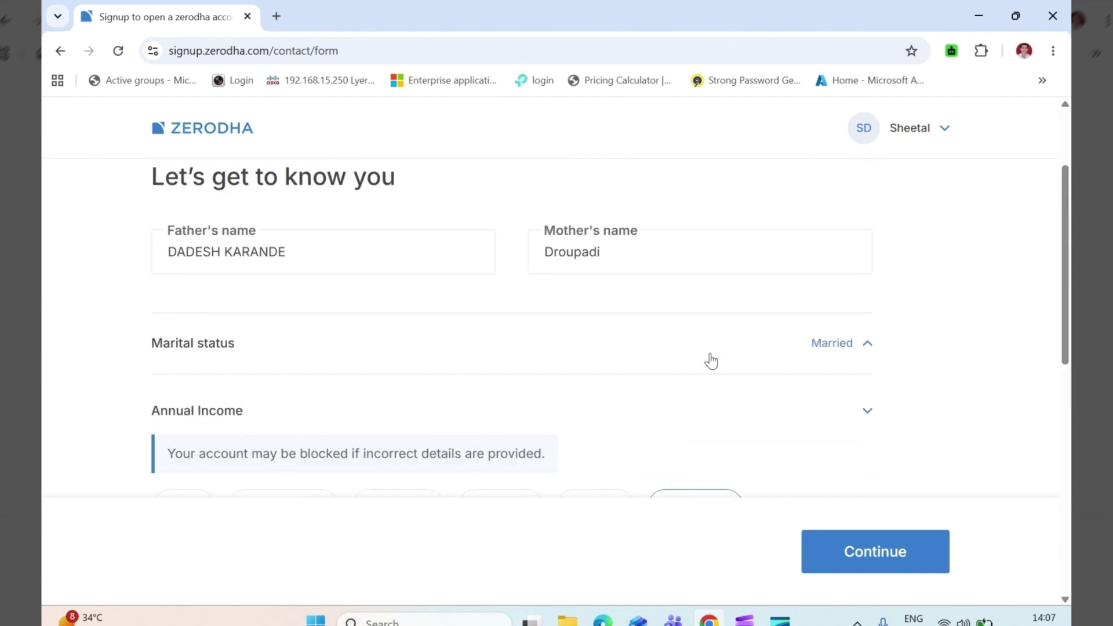
{"action": "scroll", "coordinate": [710, 360], "scroll_direction": "up", "scroll_amount": 2}
{"action": "scroll", "coordinate": [710, 356], "scroll_direction": "down", "scroll_amount": 3}
{"action": "scroll", "coordinate": [712, 358], "scroll_direction": "down", "scroll_amount": 6}
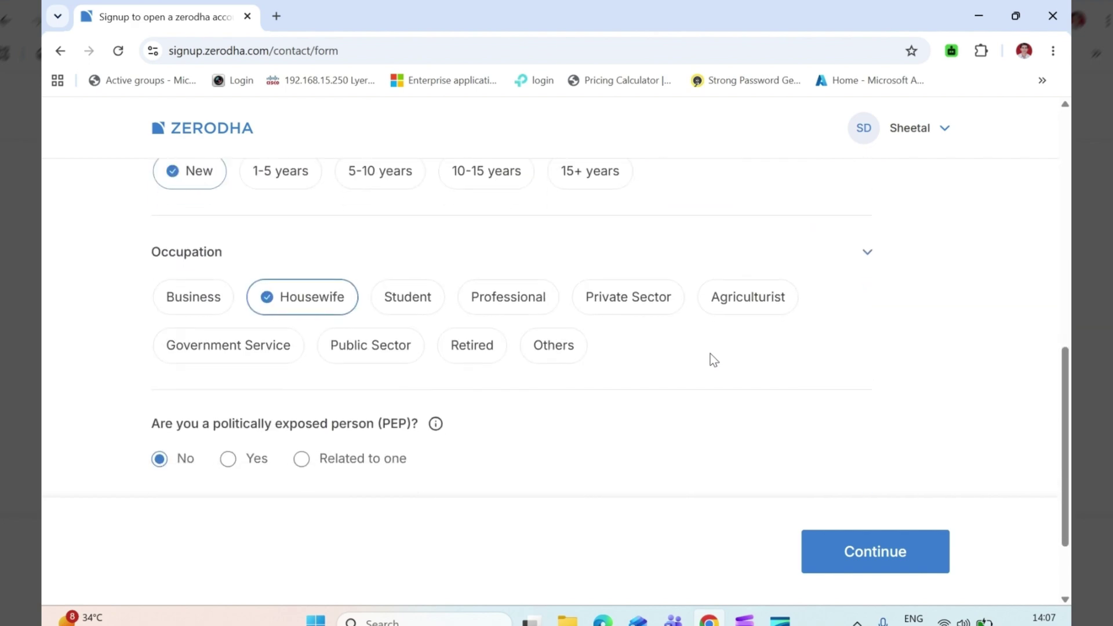
{"action": "scroll", "coordinate": [711, 359], "scroll_direction": "down", "scroll_amount": 1}
Answer No to the PEP question and set running account settlement to Monthly.
{"action": "left_click", "coordinate": [228, 391]}
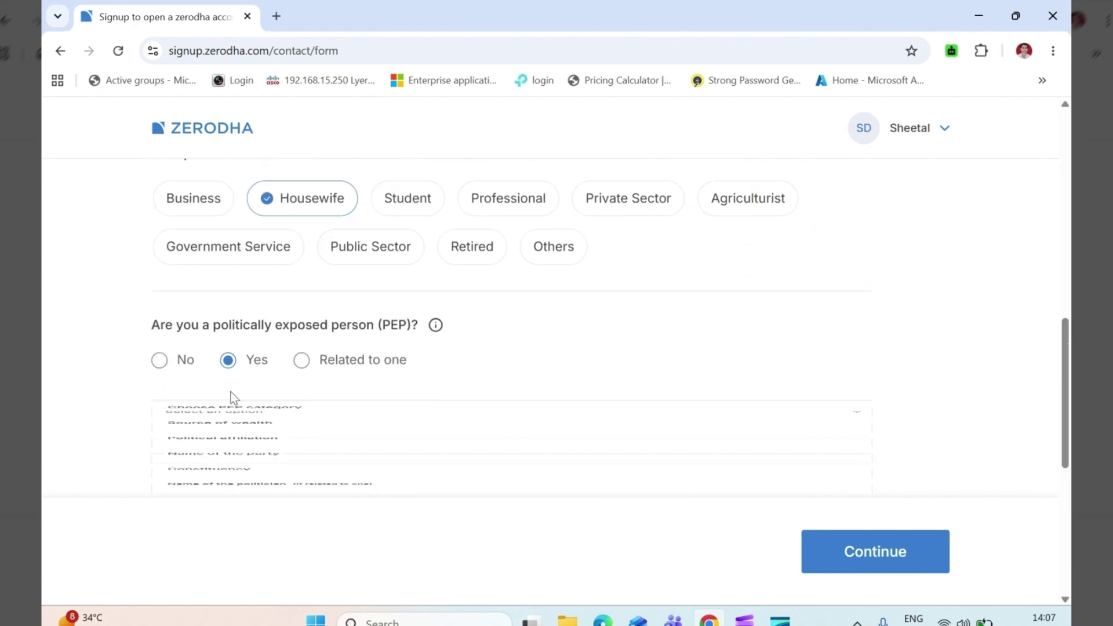
{"action": "left_click", "coordinate": [160, 311]}
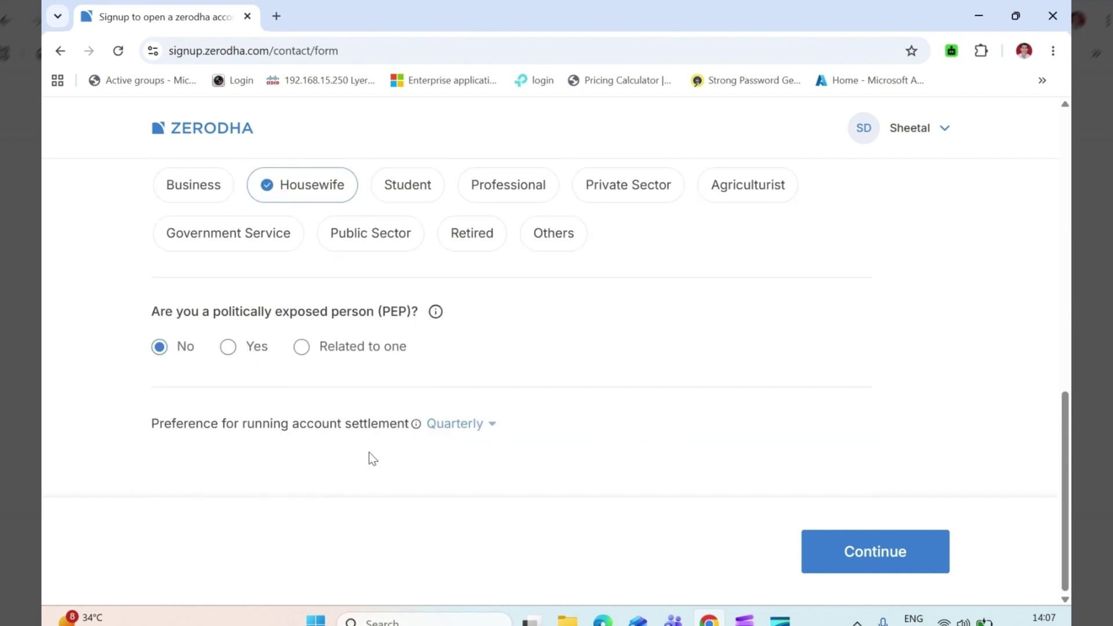
{"action": "left_click", "coordinate": [475, 425]}
{"action": "left_click", "coordinate": [492, 426]}
{"action": "left_click", "coordinate": [492, 426]}
{"action": "left_click", "coordinate": [493, 426]}
{"action": "left_click", "coordinate": [493, 425]}
{"action": "left_click", "coordinate": [447, 402]}
{"action": "scroll", "coordinate": [626, 428], "scroll_direction": "up", "scroll_amount": 7}
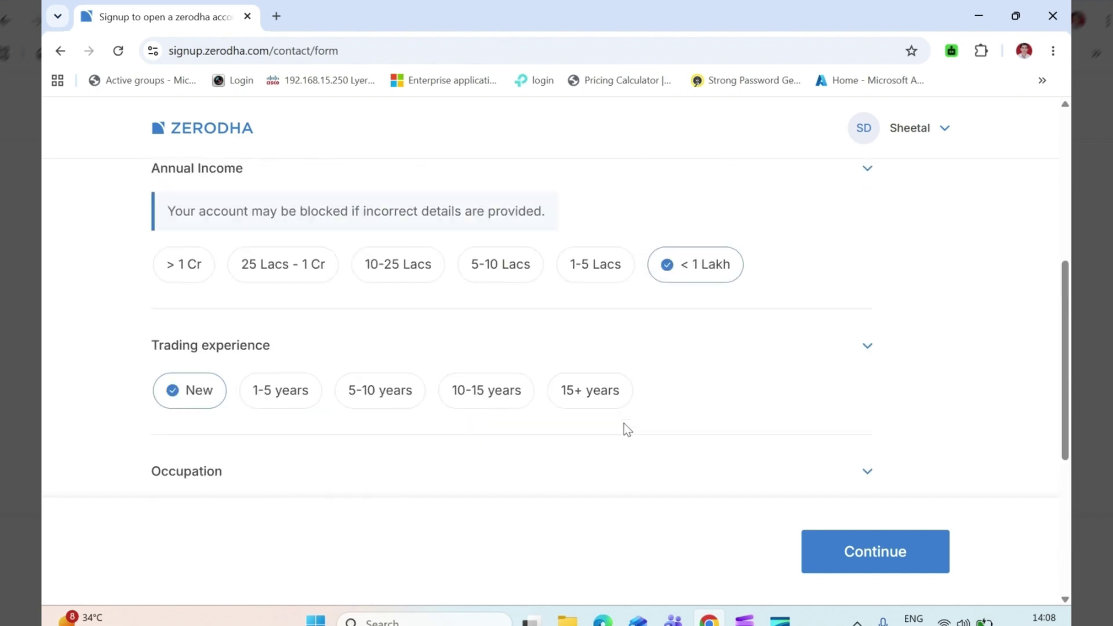
{"action": "scroll", "coordinate": [624, 424], "scroll_direction": "down", "scroll_amount": 7}
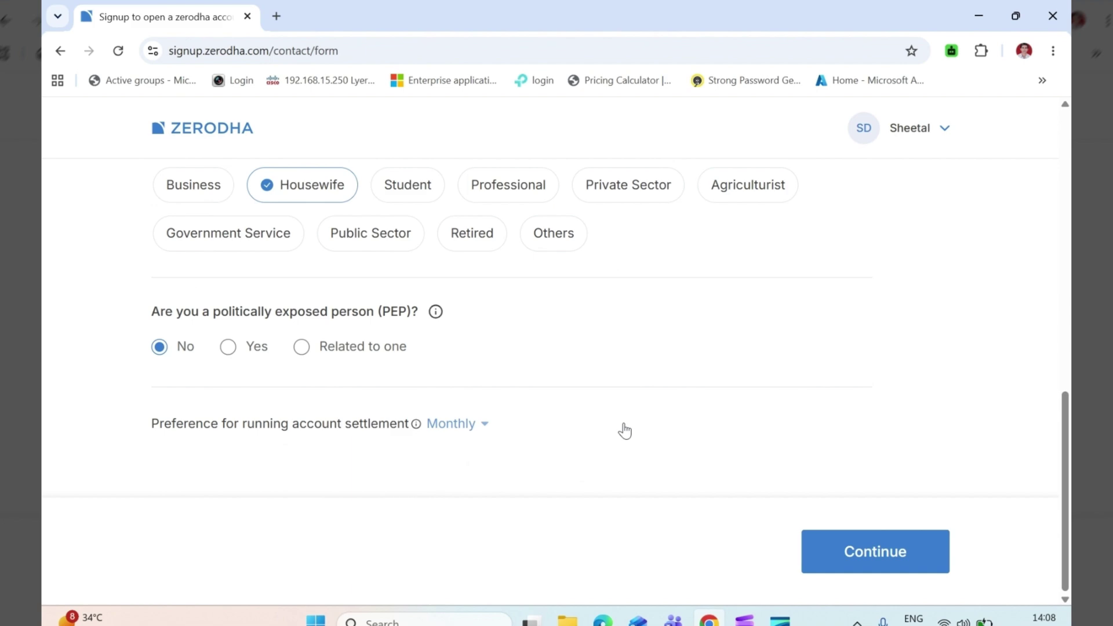
{"action": "scroll", "coordinate": [623, 426], "scroll_direction": "up", "scroll_amount": 7}
Submit the personal details and look over the Link your bank account page.
{"action": "left_click", "coordinate": [877, 553]}
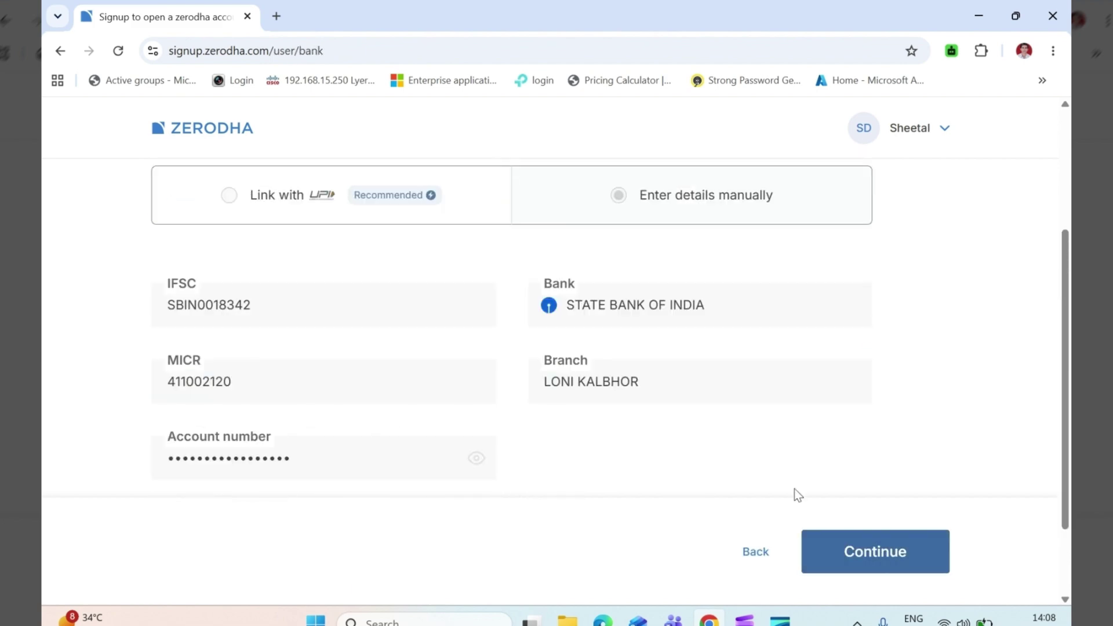
{"action": "scroll", "coordinate": [523, 440], "scroll_direction": "up", "scroll_amount": 2}
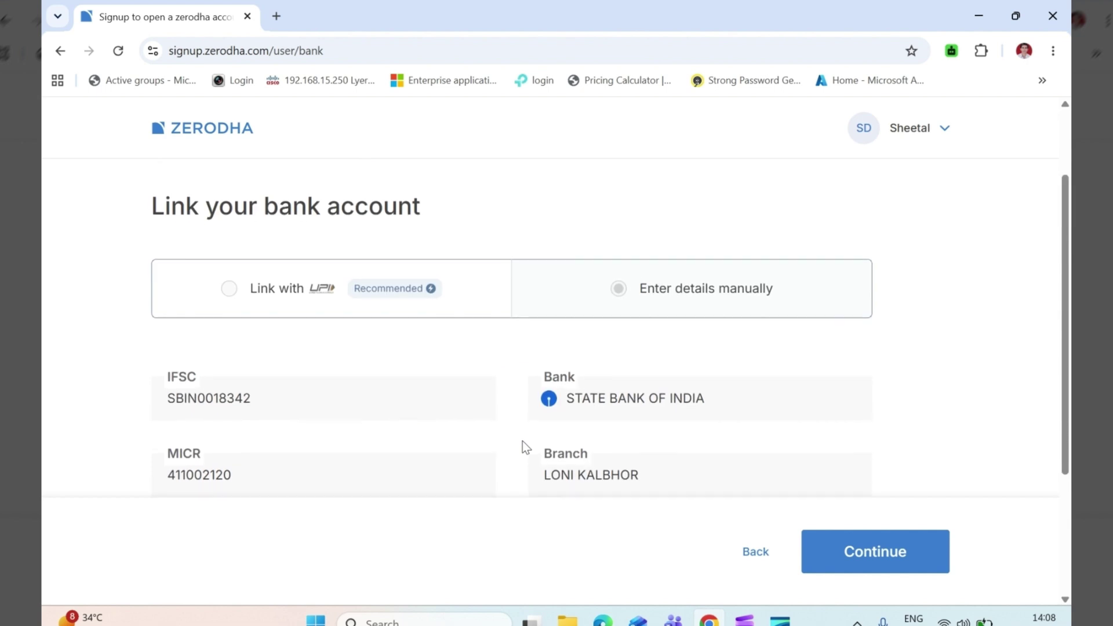
{"action": "scroll", "coordinate": [522, 440], "scroll_direction": "down", "scroll_amount": 1}
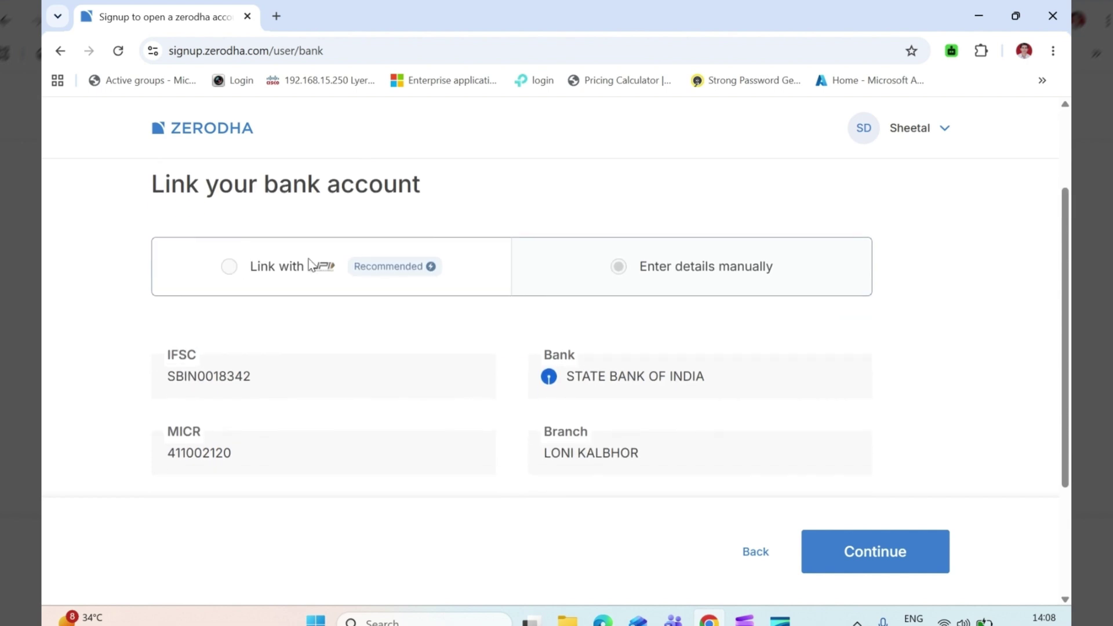
{"action": "scroll", "coordinate": [805, 405], "scroll_direction": "down", "scroll_amount": 3}
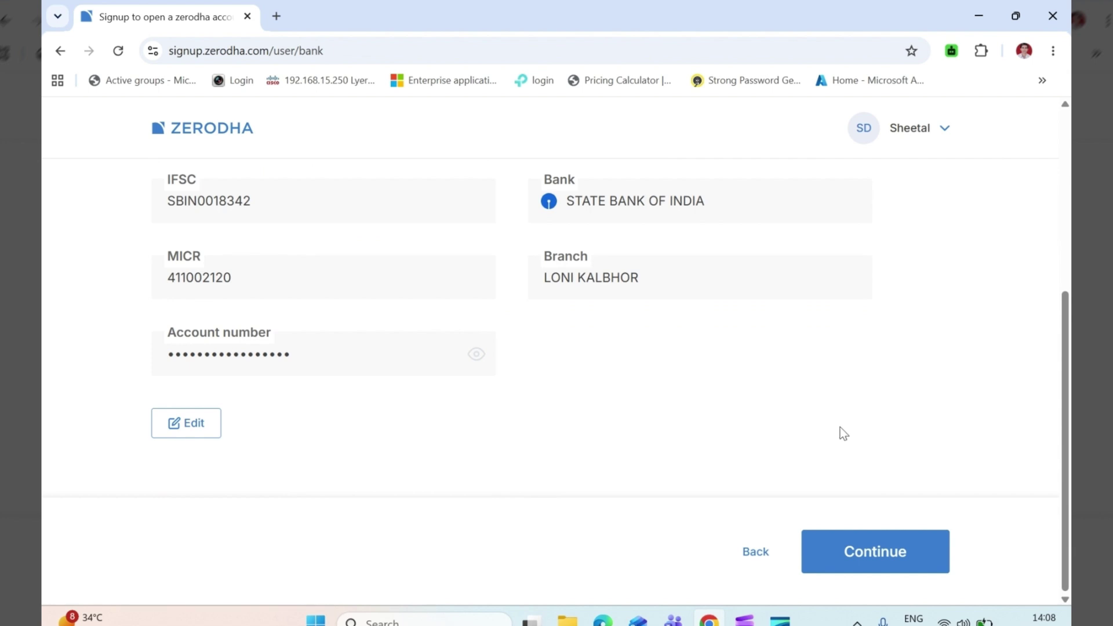
{"action": "scroll", "coordinate": [794, 380], "scroll_direction": "up", "scroll_amount": 3}
Check the State Bank of India IFSC, MICR, branch and account number, then continue.
{"action": "left_click_drag", "start_coordinate": [705, 352], "coordinate": [573, 347]}
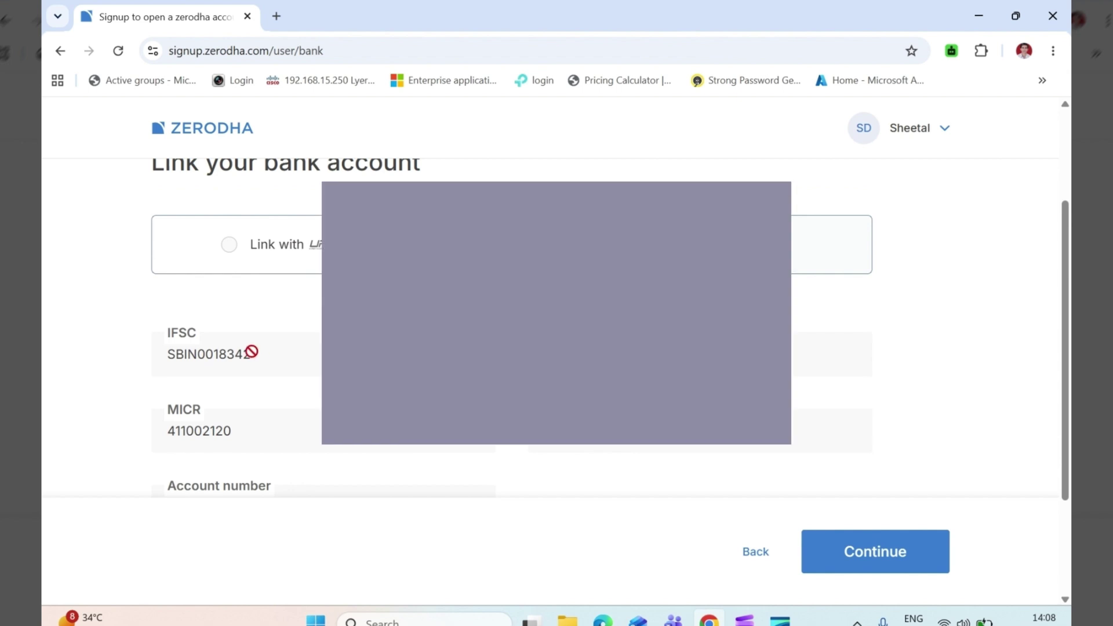
{"action": "left_click_drag", "start_coordinate": [248, 353], "coordinate": [155, 358]}
{"action": "left_click_drag", "start_coordinate": [232, 430], "coordinate": [162, 437]}
{"action": "left_click_drag", "start_coordinate": [641, 432], "coordinate": [512, 446]}
{"action": "scroll", "coordinate": [513, 440], "scroll_direction": "down", "scroll_amount": 3}
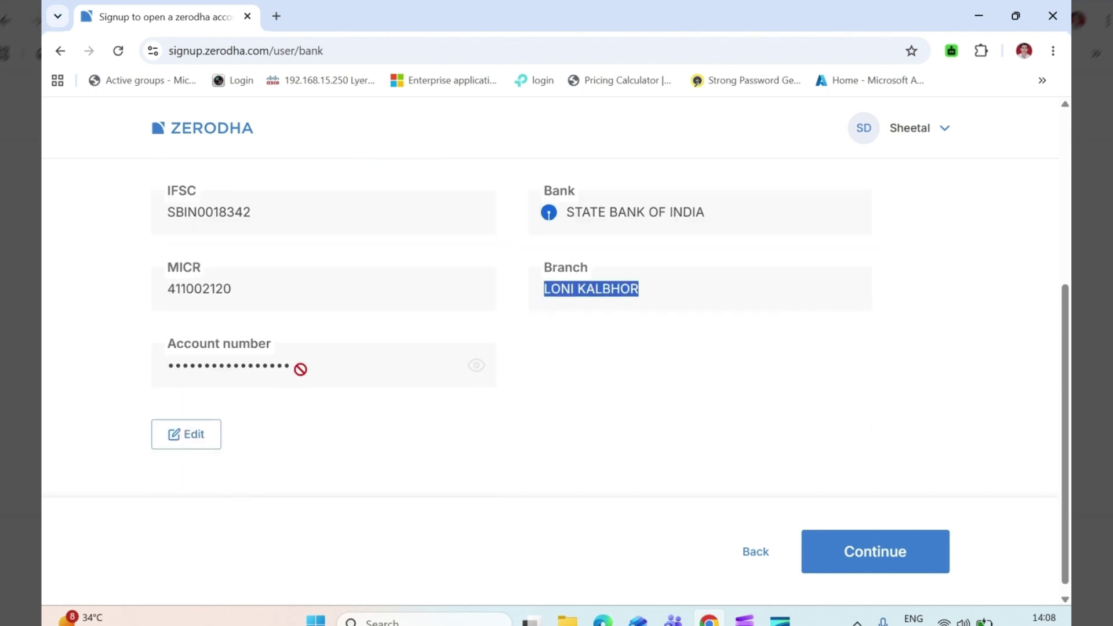
{"action": "left_click_drag", "start_coordinate": [297, 366], "coordinate": [134, 358]}
{"action": "scroll", "coordinate": [93, 362], "scroll_direction": "up", "scroll_amount": 5}
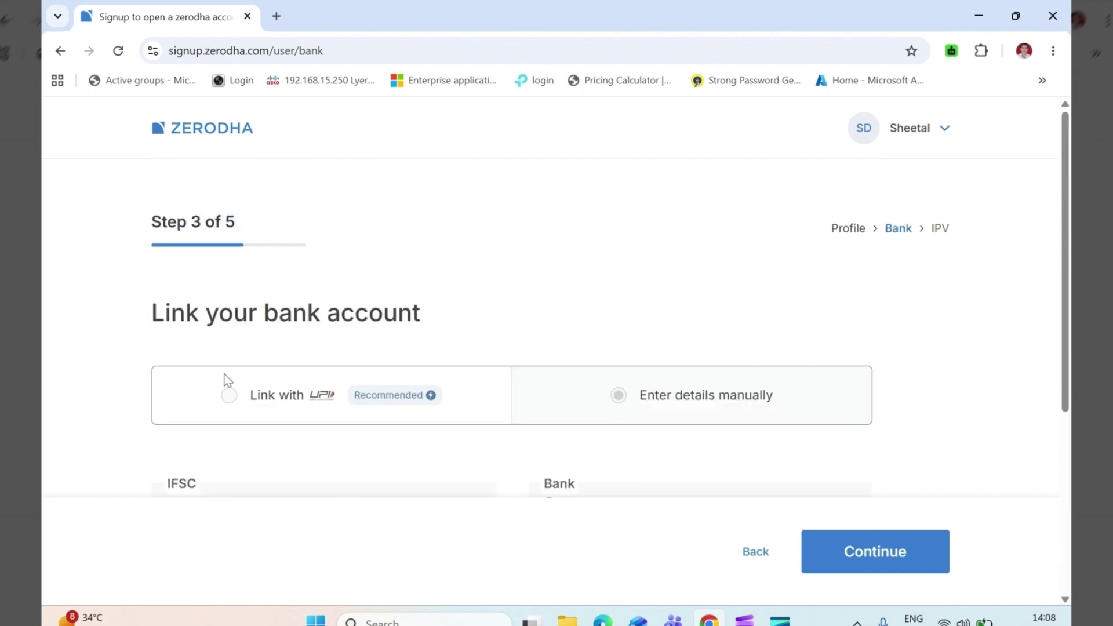
{"action": "left_click_drag", "start_coordinate": [451, 395], "coordinate": [211, 385]}
{"action": "left_click", "coordinate": [427, 296]}
{"action": "scroll", "coordinate": [588, 402], "scroll_direction": "down", "scroll_amount": 5}
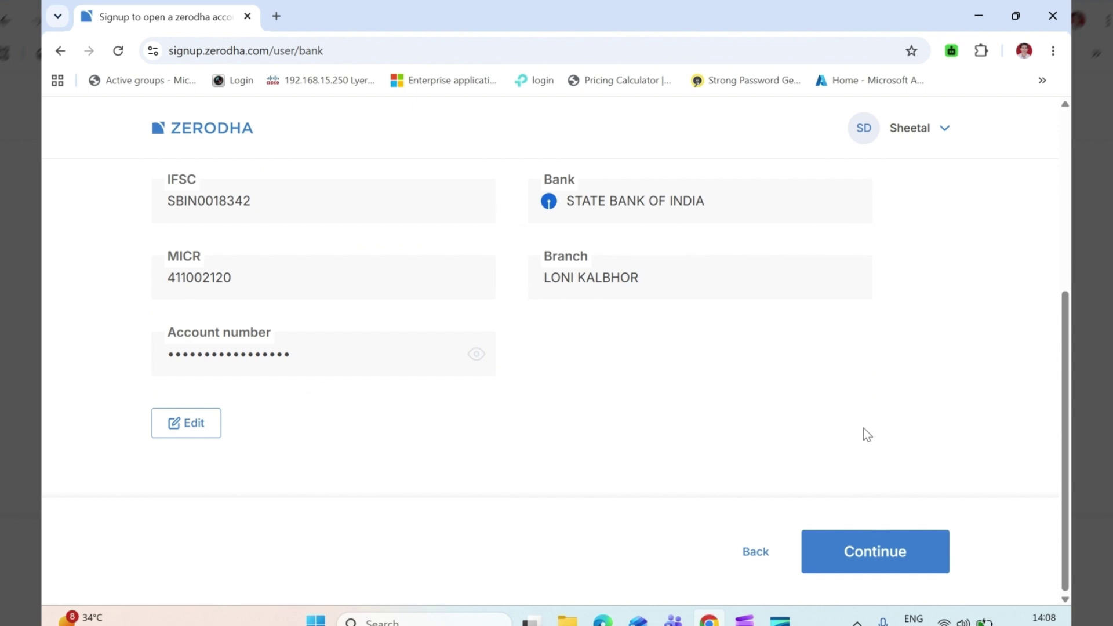
{"action": "scroll", "coordinate": [653, 398], "scroll_direction": "up", "scroll_amount": 5}
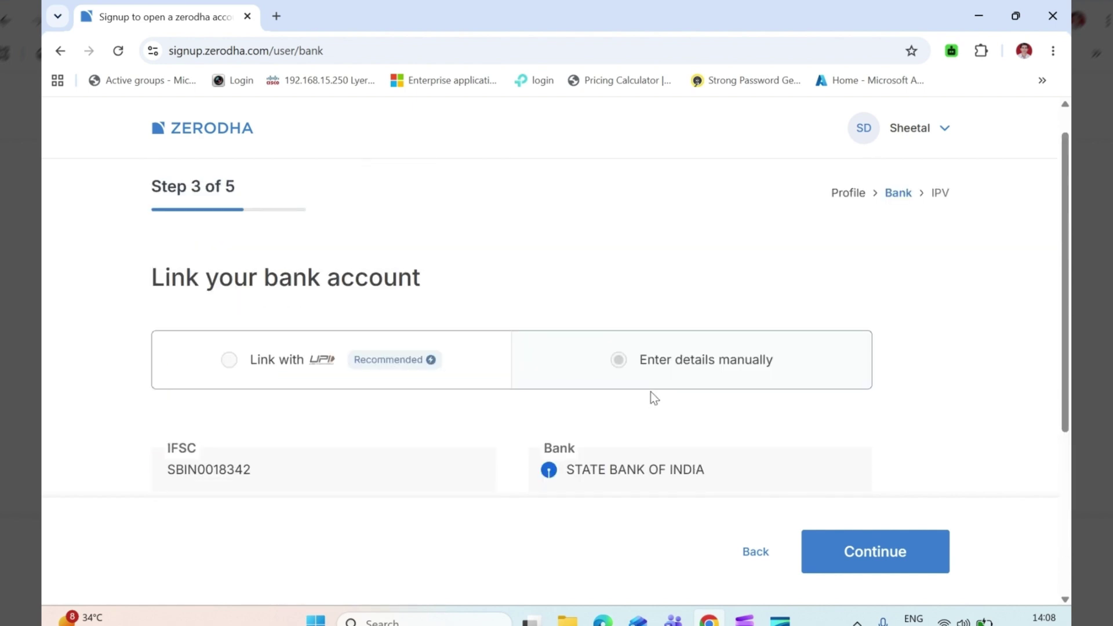
{"action": "scroll", "coordinate": [484, 537], "scroll_direction": "down", "scroll_amount": 5}
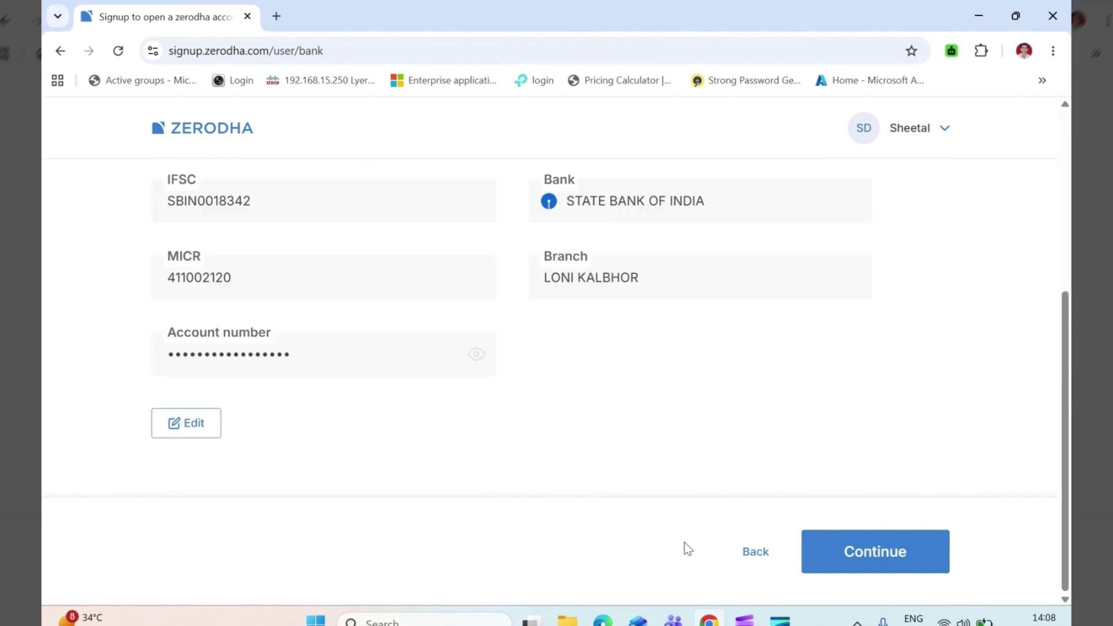
{"action": "left_click", "coordinate": [891, 549]}
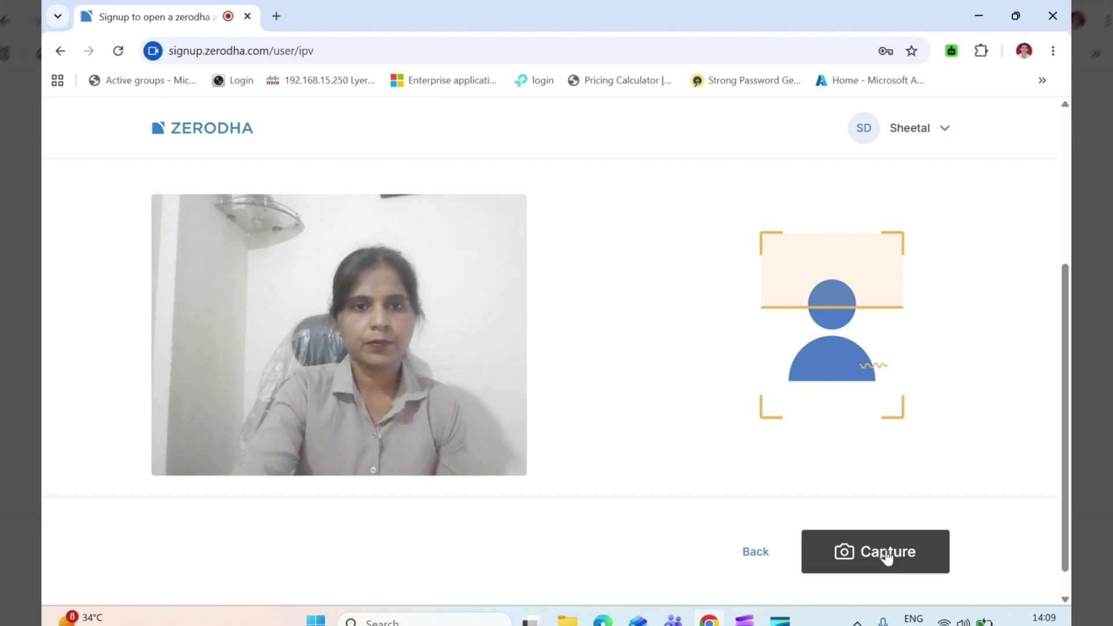
Capture the IPV webcam photo and submit it.
{"action": "left_click", "coordinate": [886, 555]}
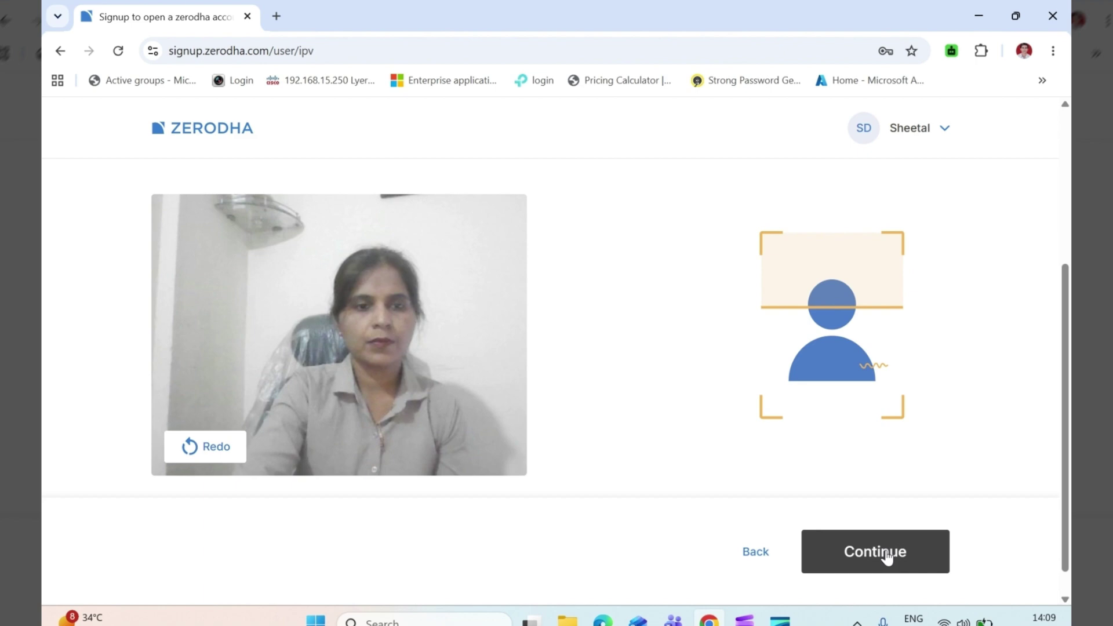
{"action": "left_click", "coordinate": [877, 550]}
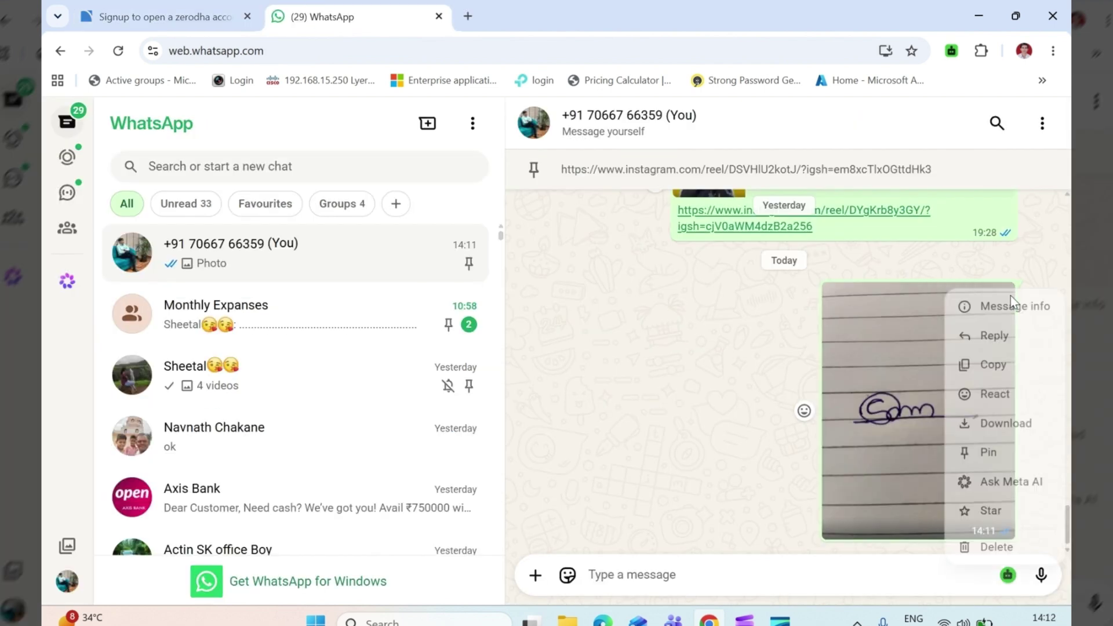
Download the signature photo 'WhatsApp Image 2026-06-13 at 14.11.31.jpeg' from WhatsApp, then go back to Zerodha.
{"action": "left_click", "coordinate": [995, 426]}
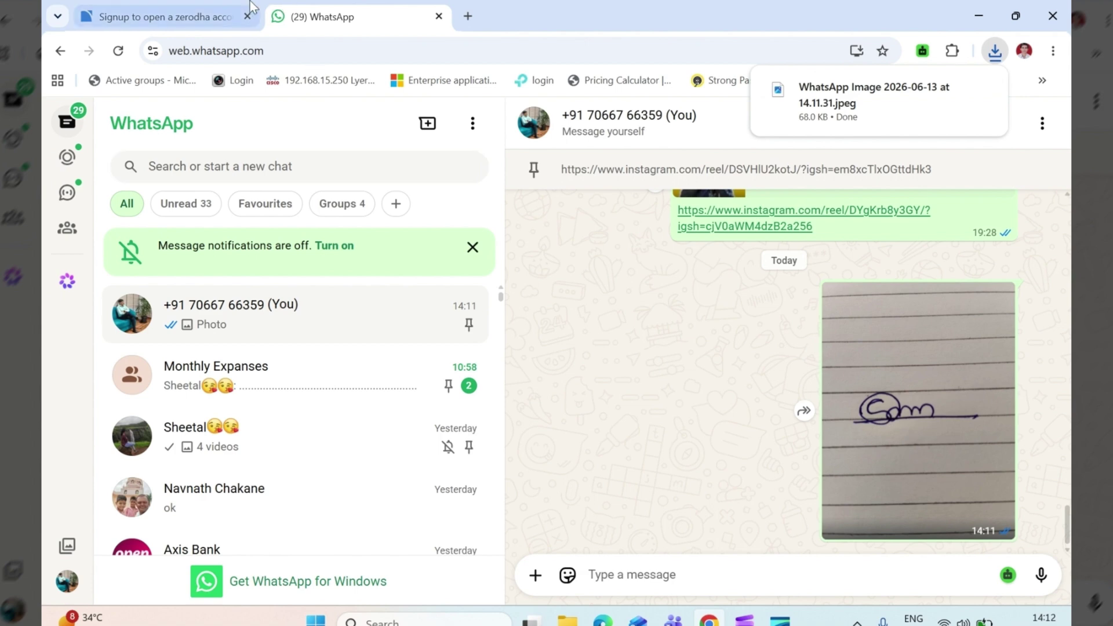
{"action": "left_click", "coordinate": [162, 17]}
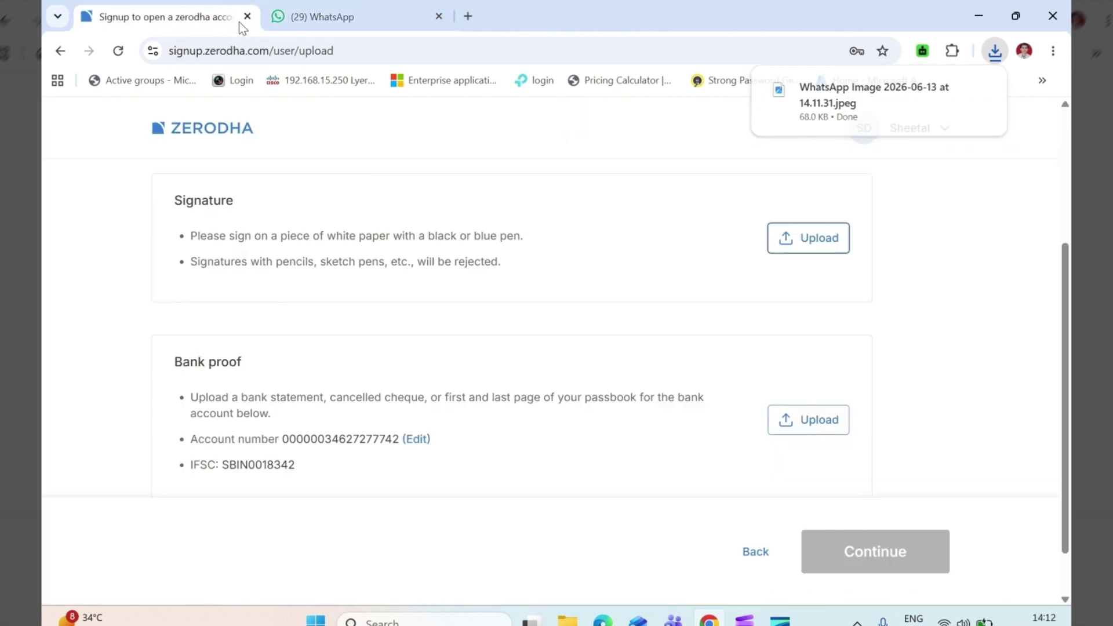
Upload the downloaded WhatsApp image from Downloads as the signature and accept its crop.
{"action": "left_click", "coordinate": [814, 252]}
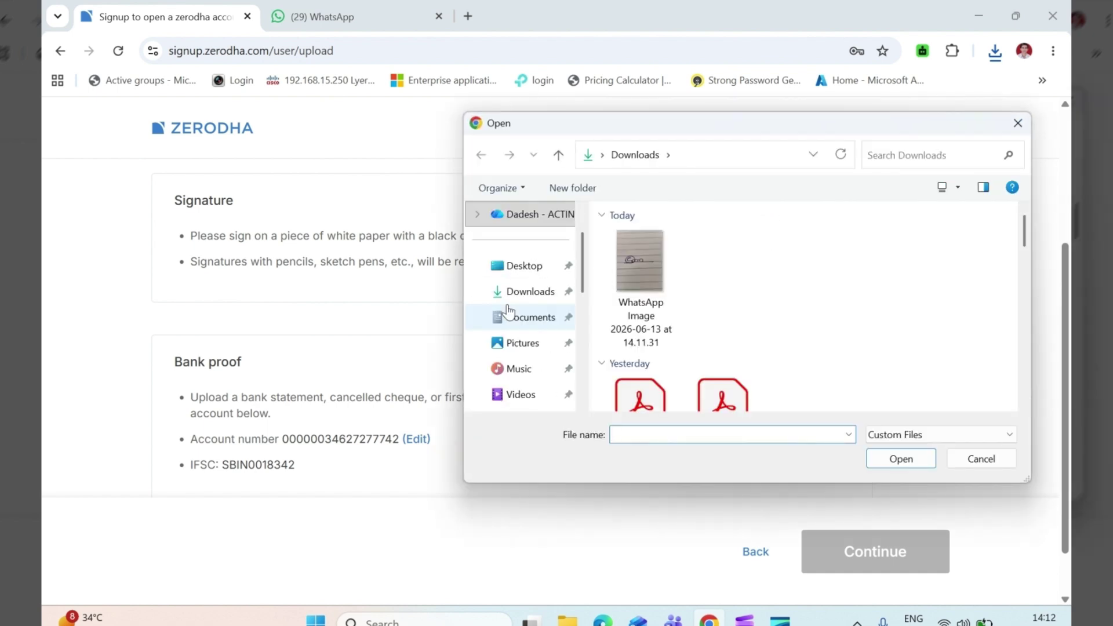
{"action": "left_click", "coordinate": [522, 295]}
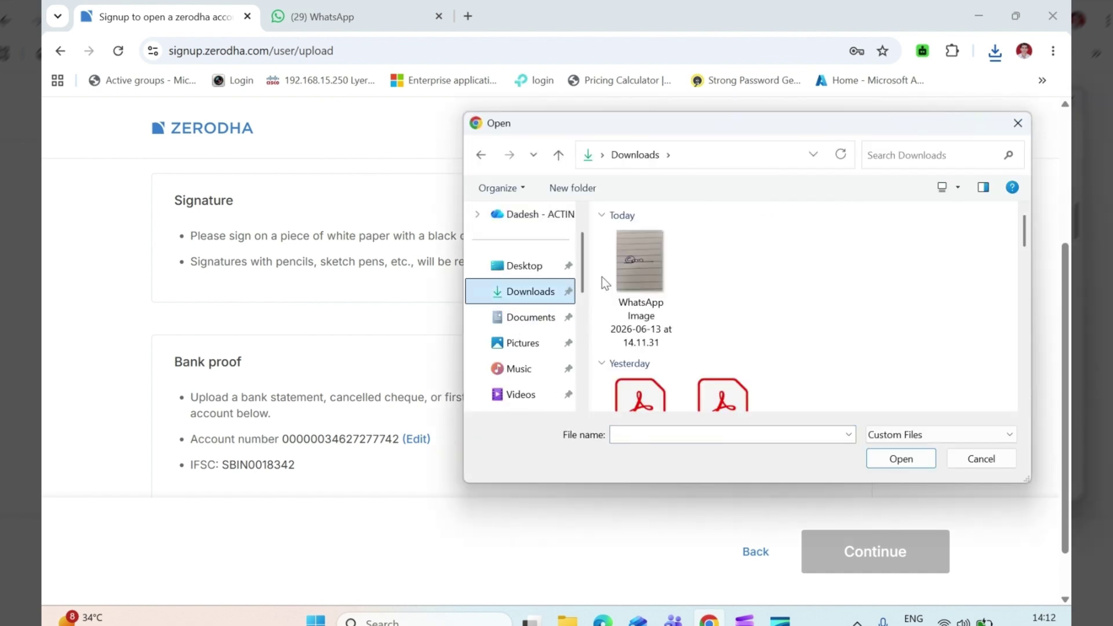
{"action": "left_click", "coordinate": [632, 280]}
{"action": "left_click", "coordinate": [899, 458]}
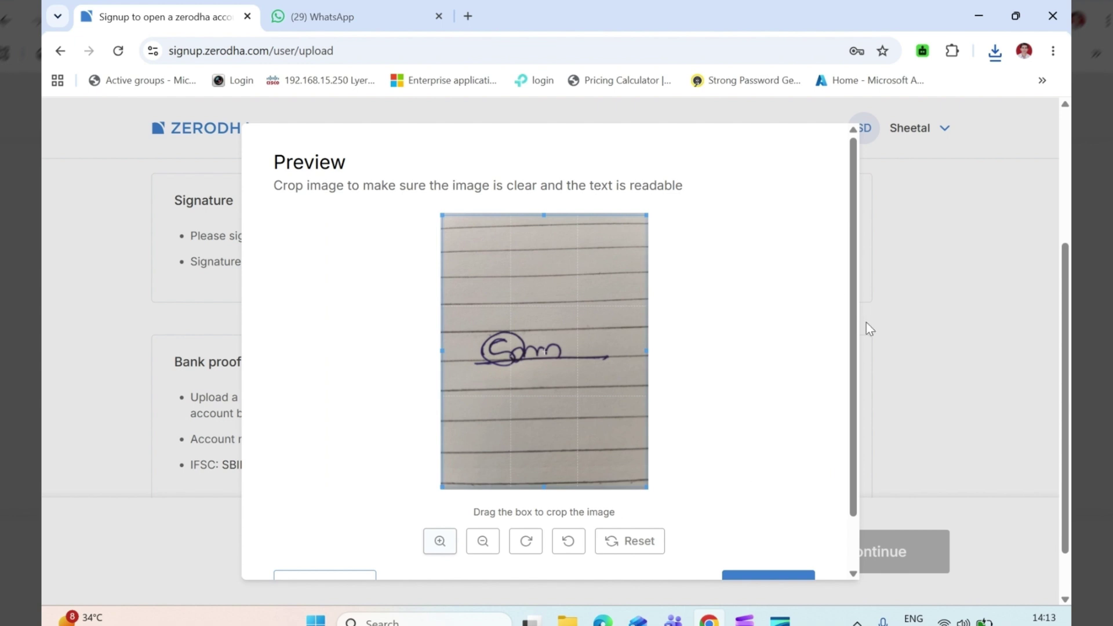
{"action": "scroll", "coordinate": [860, 265], "scroll_direction": "down", "scroll_amount": 1}
{"action": "left_click", "coordinate": [759, 524]}
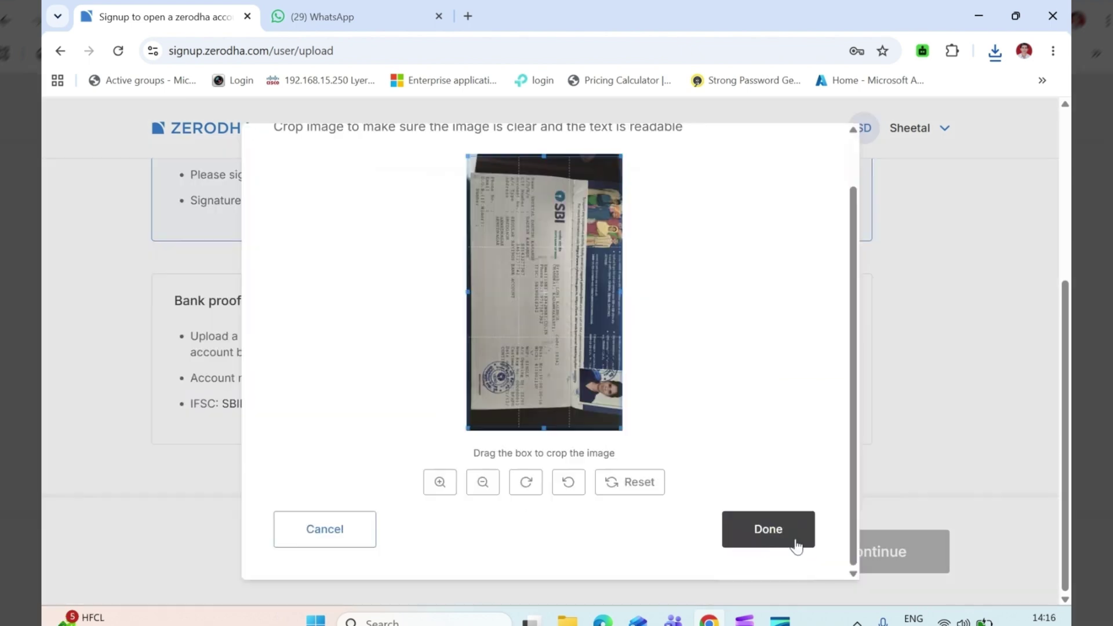
Accept the bank proof image crop so it is uploaded too.
{"action": "left_click", "coordinate": [797, 543]}
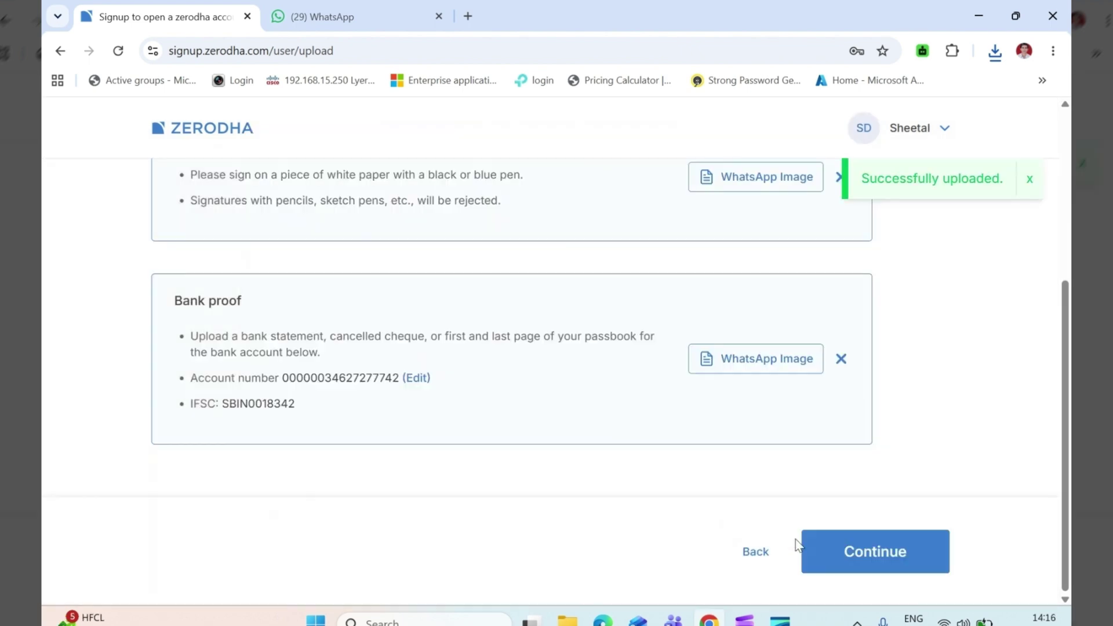
{"action": "scroll", "coordinate": [989, 461], "scroll_direction": "up", "scroll_amount": 1}
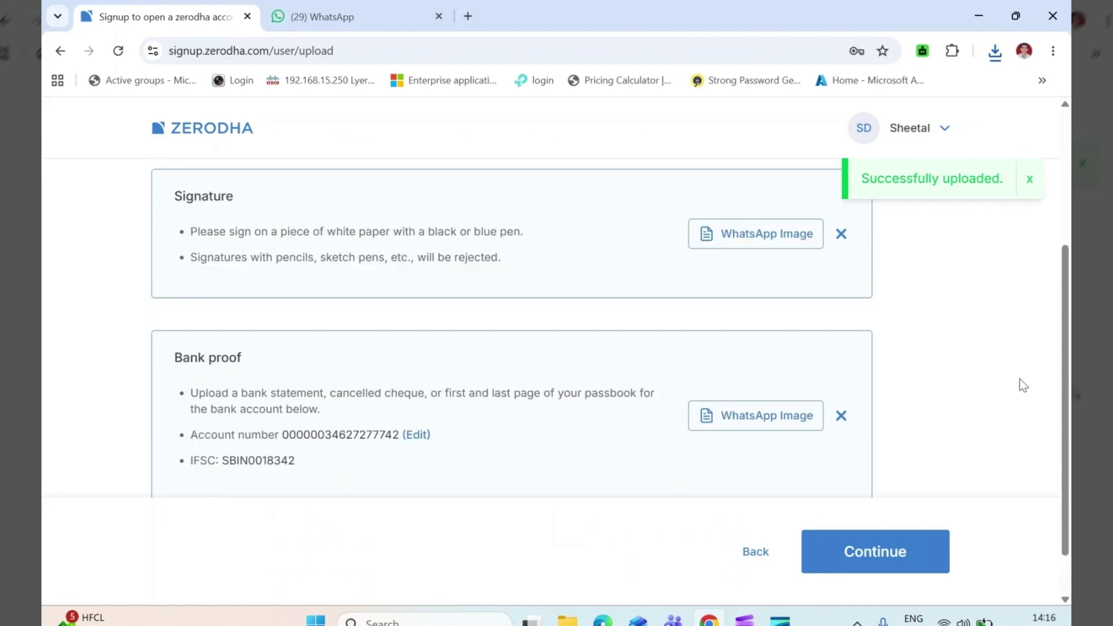
{"action": "scroll", "coordinate": [992, 411], "scroll_direction": "up", "scroll_amount": 1}
Continue to the nominee step, choose Add nominee, and enter the nominee's full name.
{"action": "left_click", "coordinate": [866, 556]}
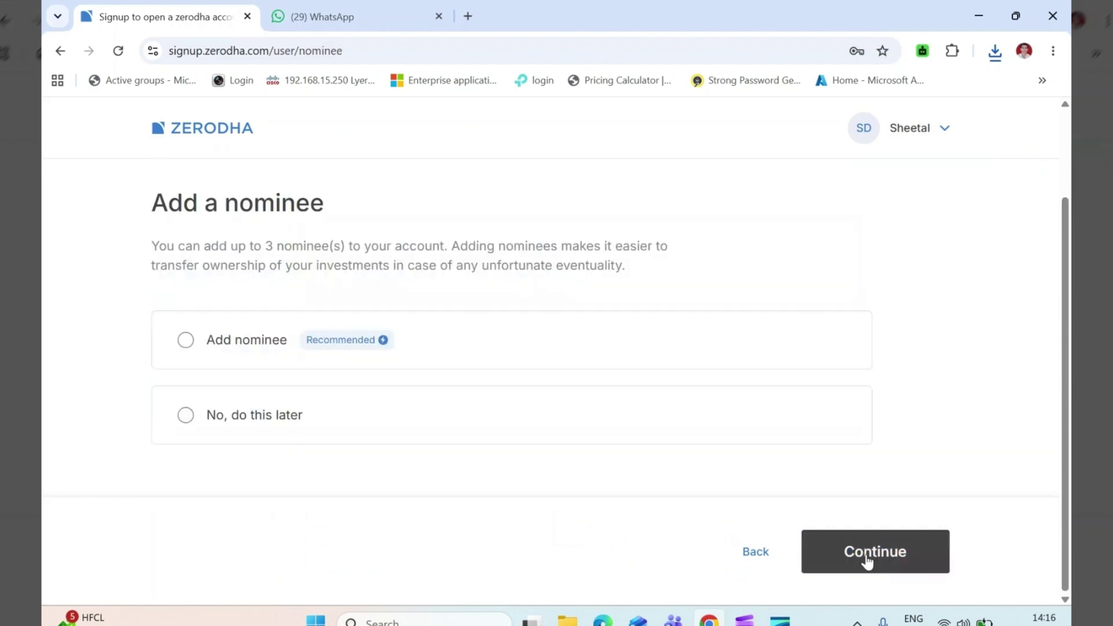
{"action": "left_click", "coordinate": [185, 342]}
{"action": "scroll", "coordinate": [317, 374], "scroll_direction": "down", "scroll_amount": 3}
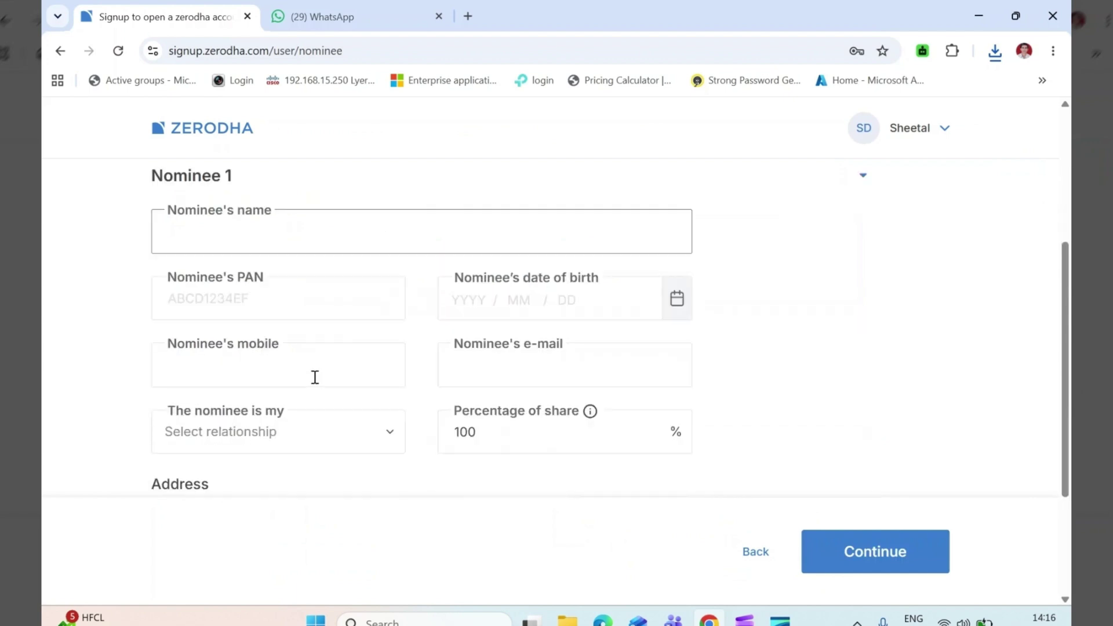
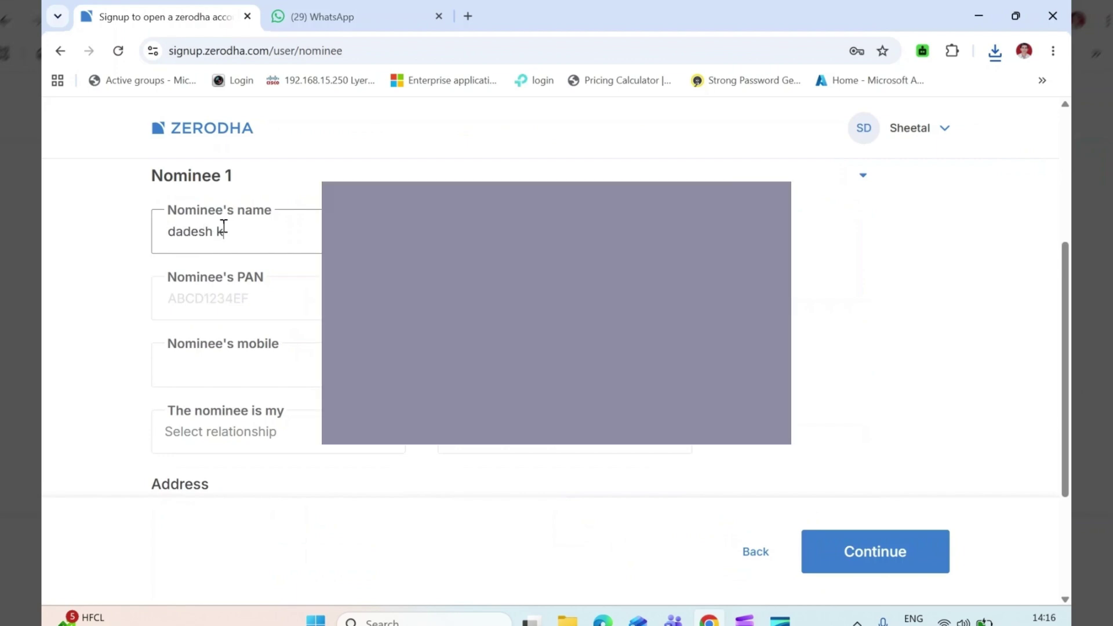
Paste the nominee's PAN and pick the 25th as their birth date.
{"action": "left_click", "coordinate": [224, 303]}
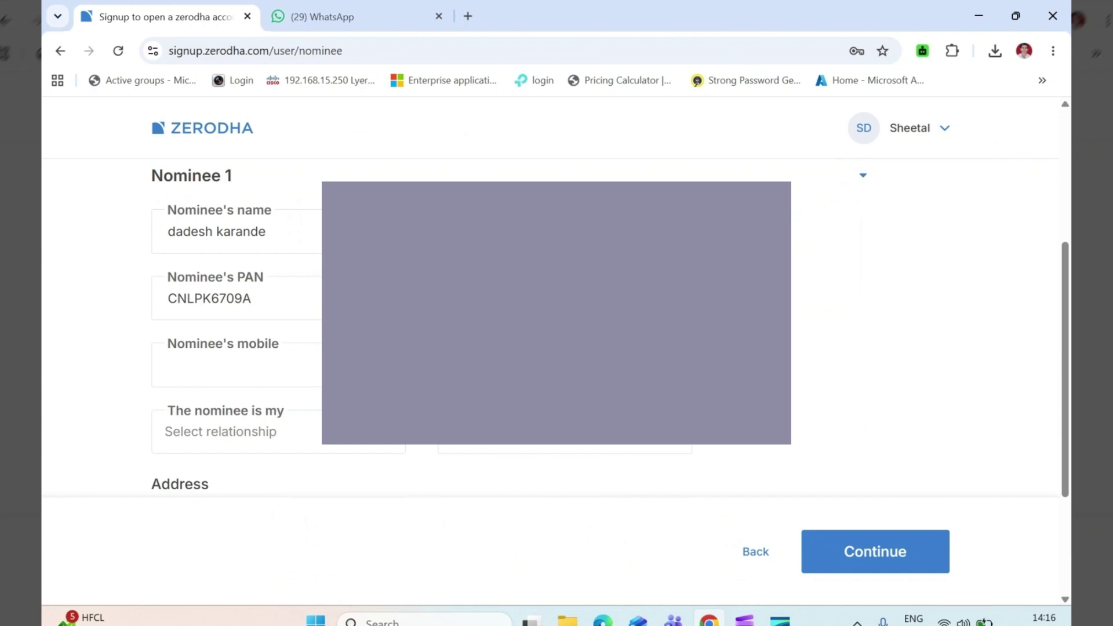
{"action": "left_click", "coordinate": [672, 298]}
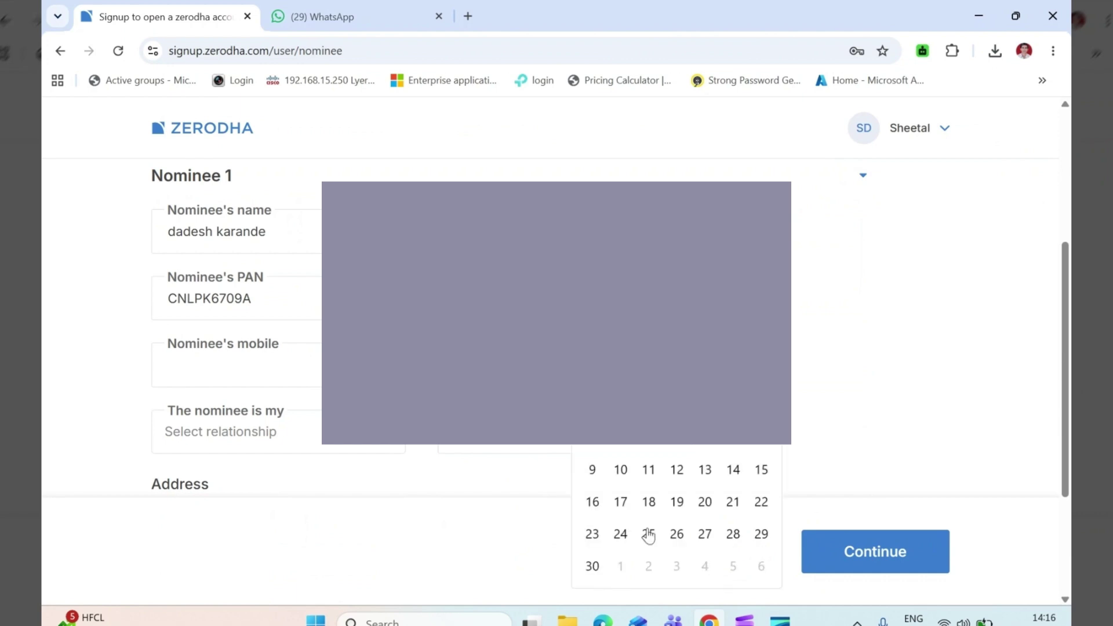
{"action": "left_click", "coordinate": [648, 534]}
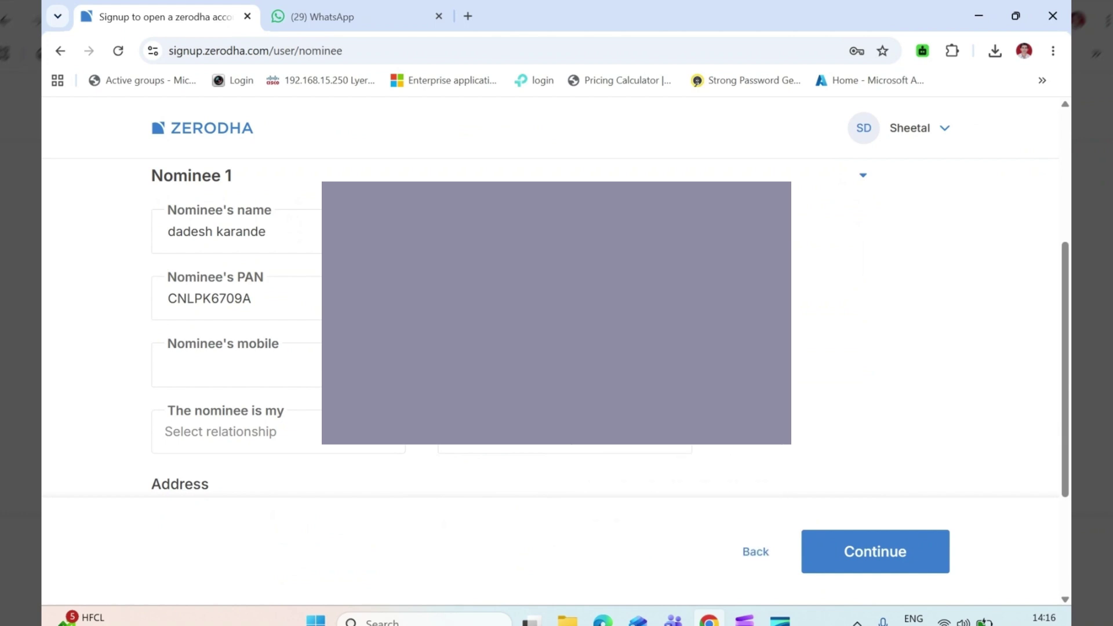
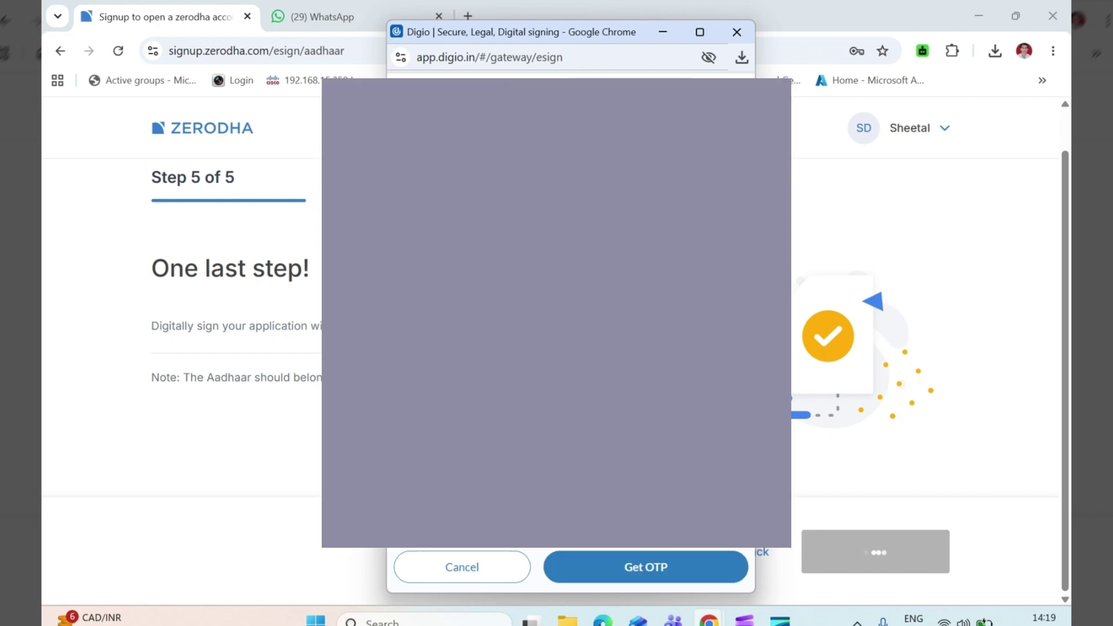
Enter the applicant's Aadhaar number in Digio, request an OTP and accept the consent terms.
{"action": "left_click", "coordinate": [656, 576]}
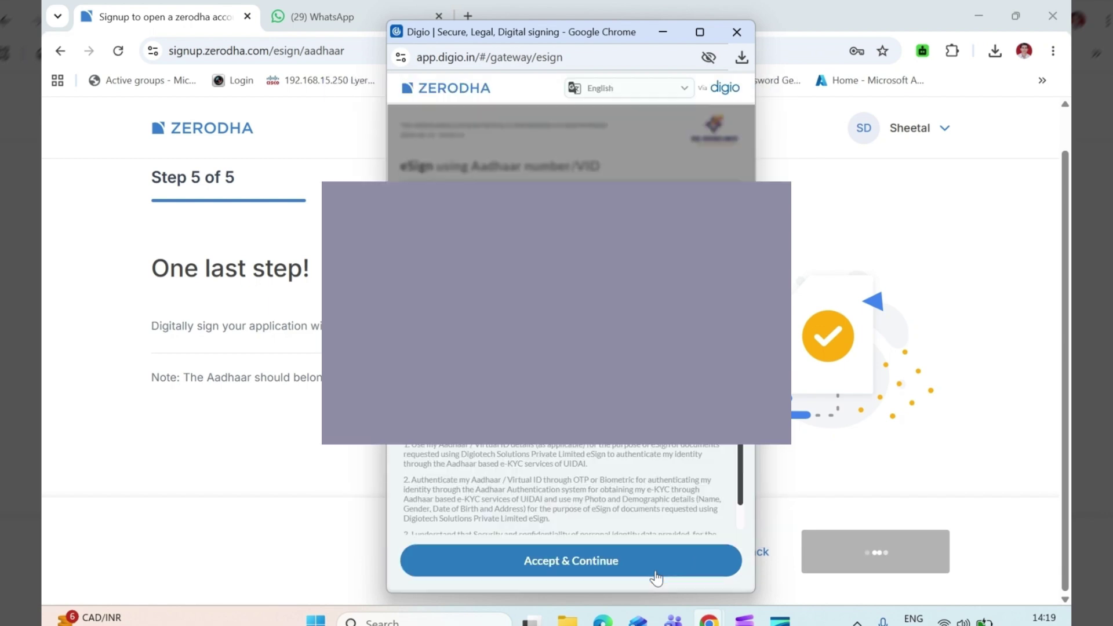
{"action": "left_click", "coordinate": [595, 577]}
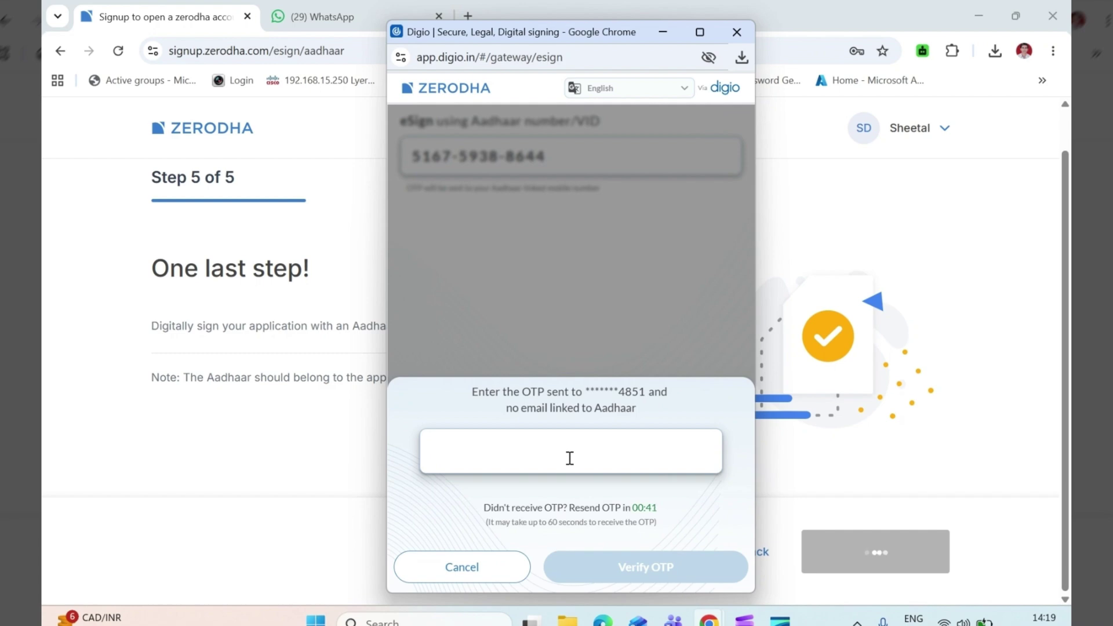
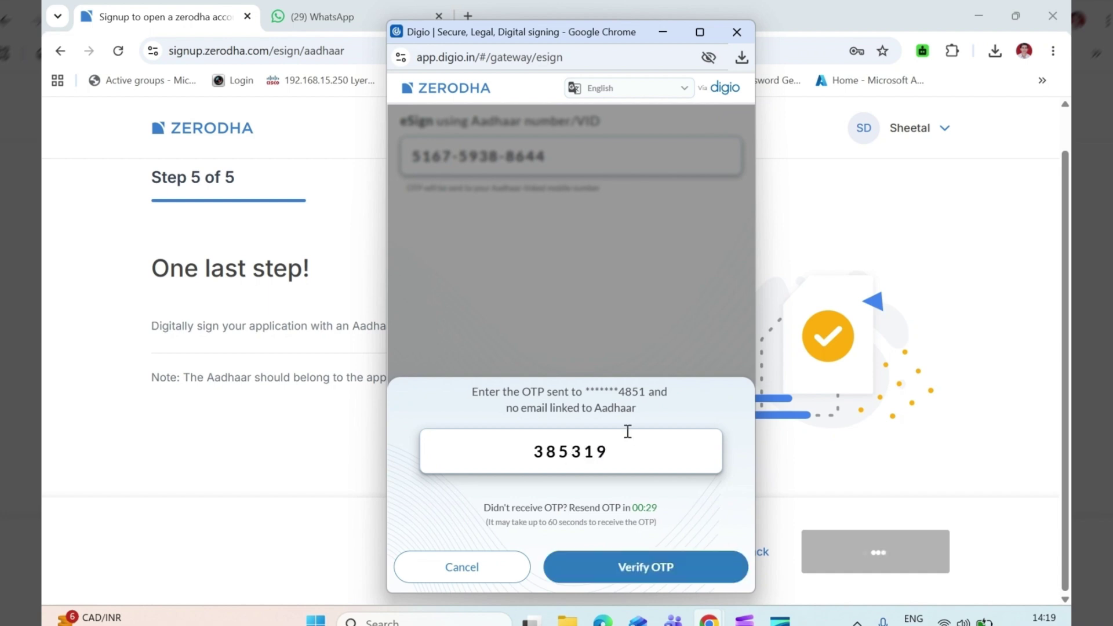
Enter and verify the Aadhaar OTP, then verify the newly received OTP to finish signing.
{"action": "left_click", "coordinate": [643, 571]}
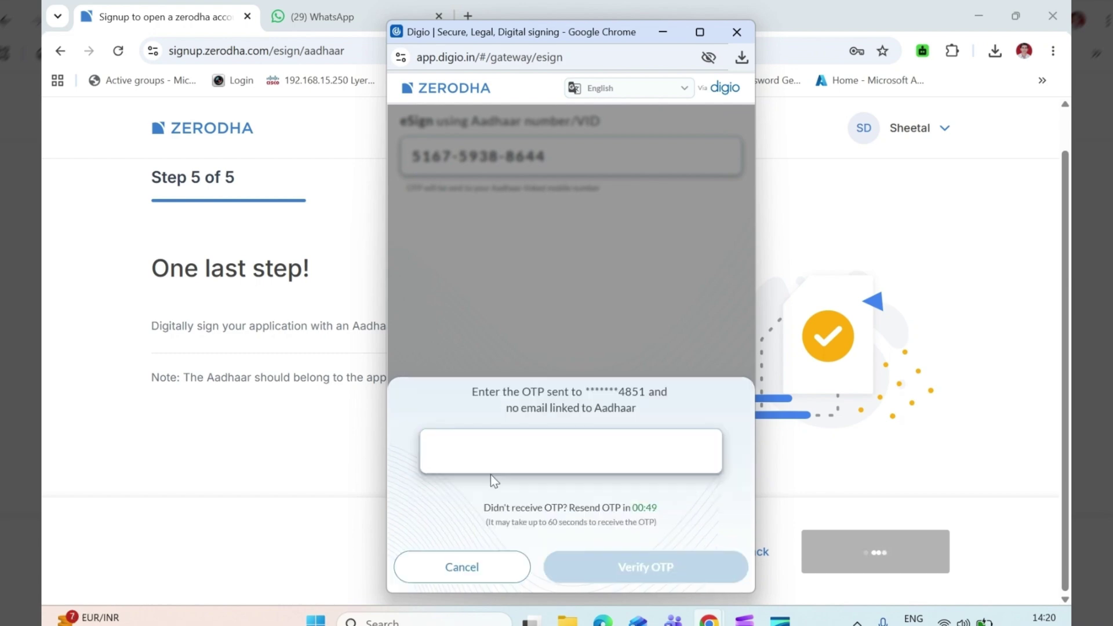
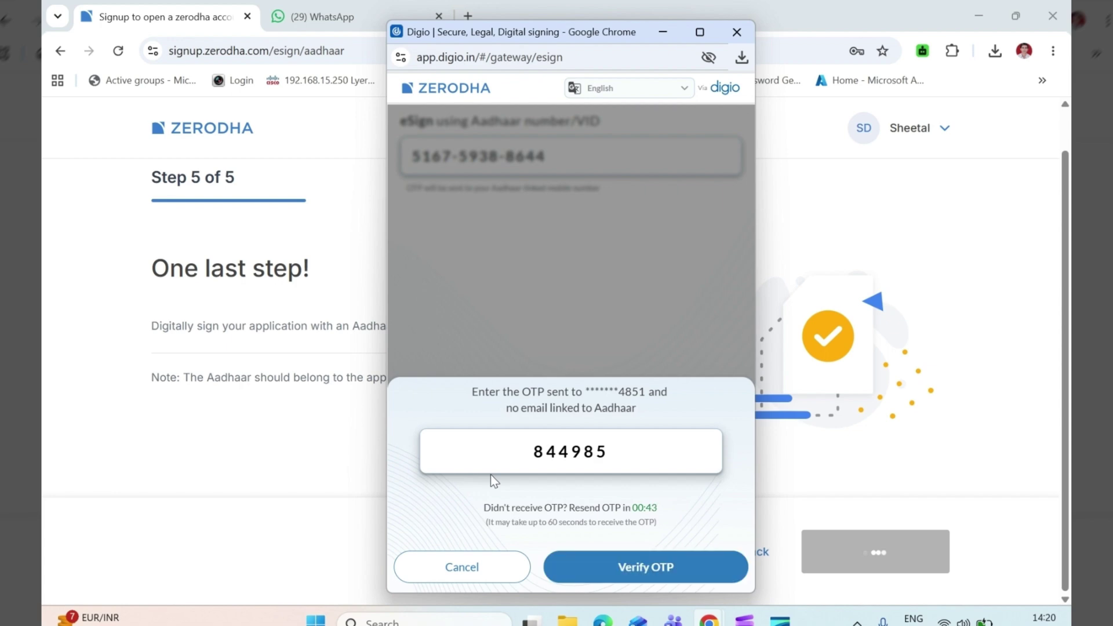
{"action": "left_click", "coordinate": [645, 571]}
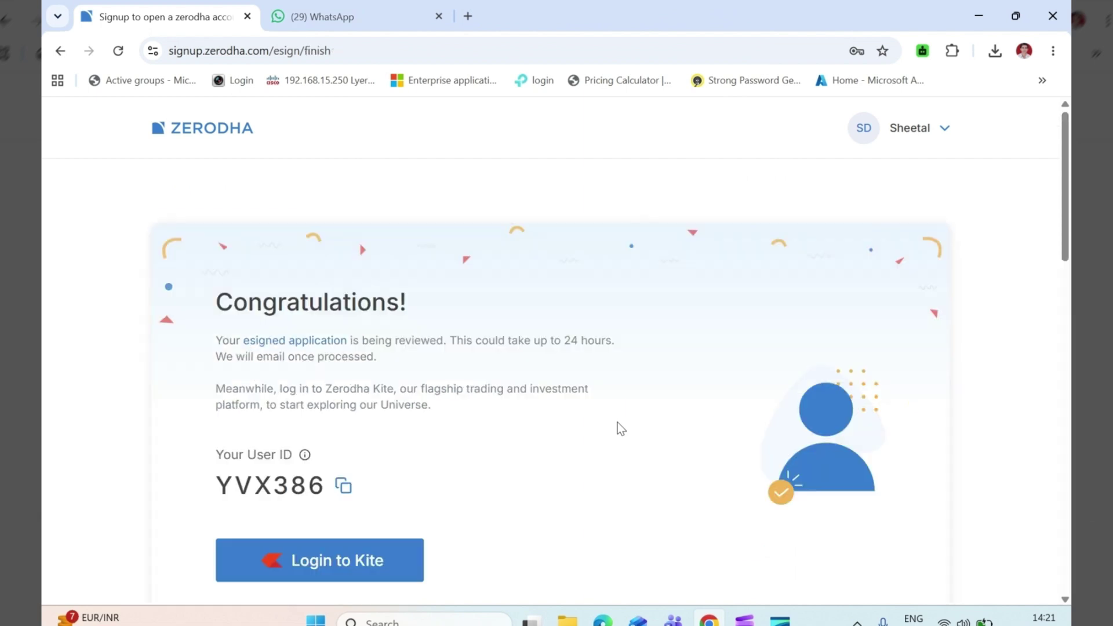
Copy the new User ID from the Congratulations page to the clipboard.
{"action": "scroll", "coordinate": [554, 432], "scroll_direction": "down", "scroll_amount": 2}
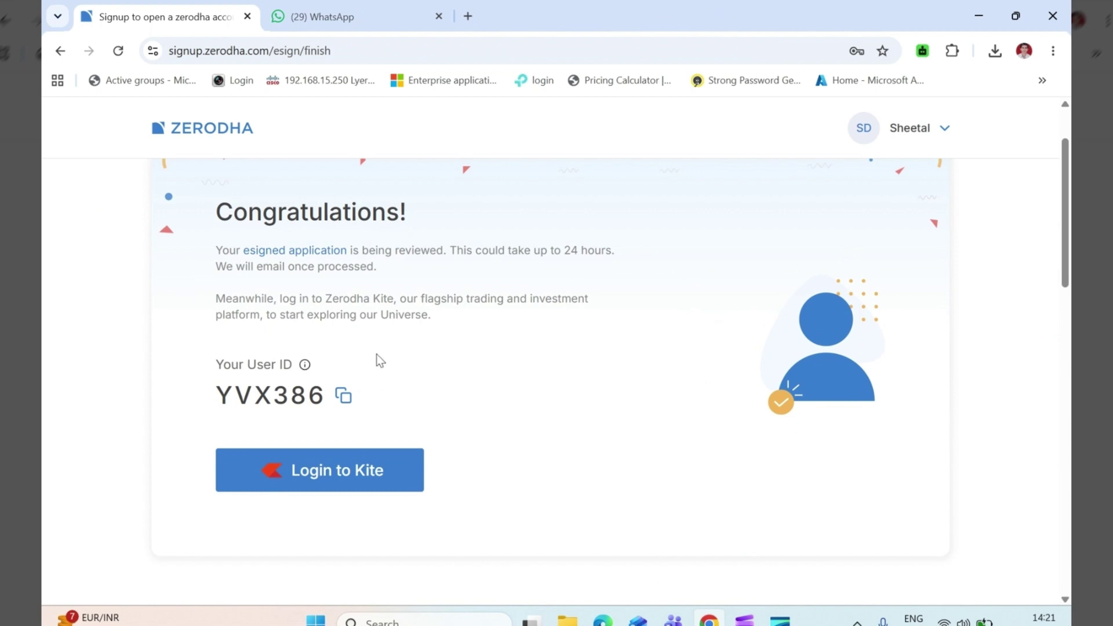
{"action": "left_click", "coordinate": [343, 400]}
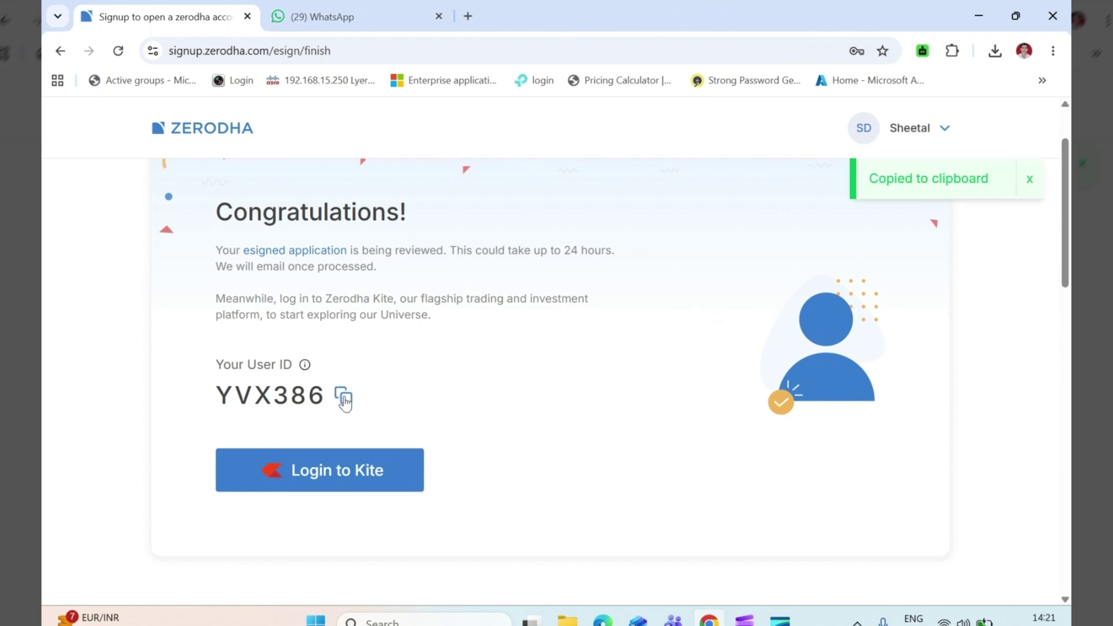